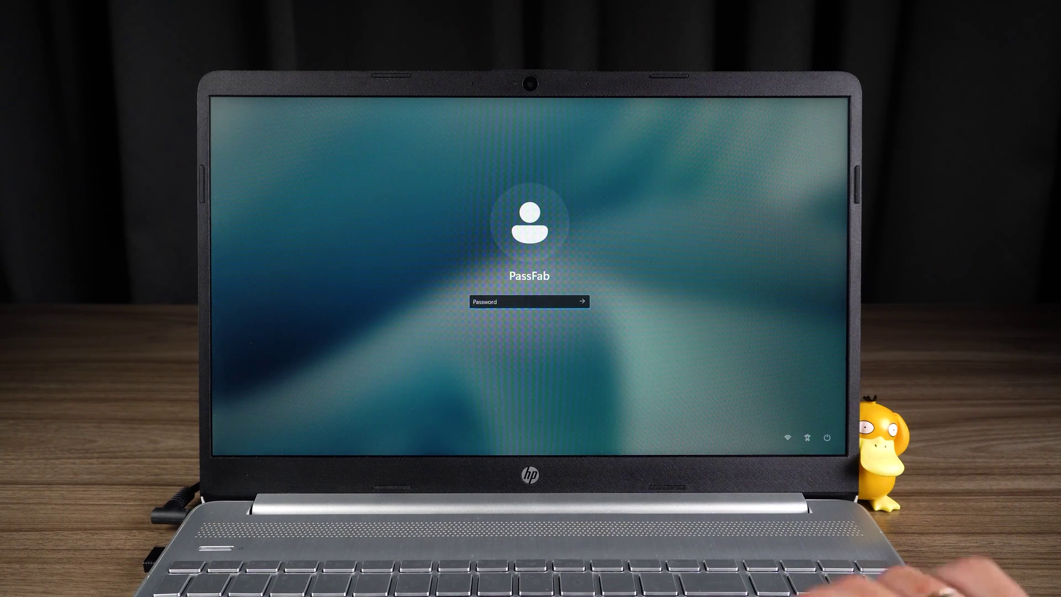
pyautogui.write('password')
# - Attempt a password sign-in on the lock screen, then restart the laptop from the power menu
pyautogui.press('Return')
pyautogui.press('Return')
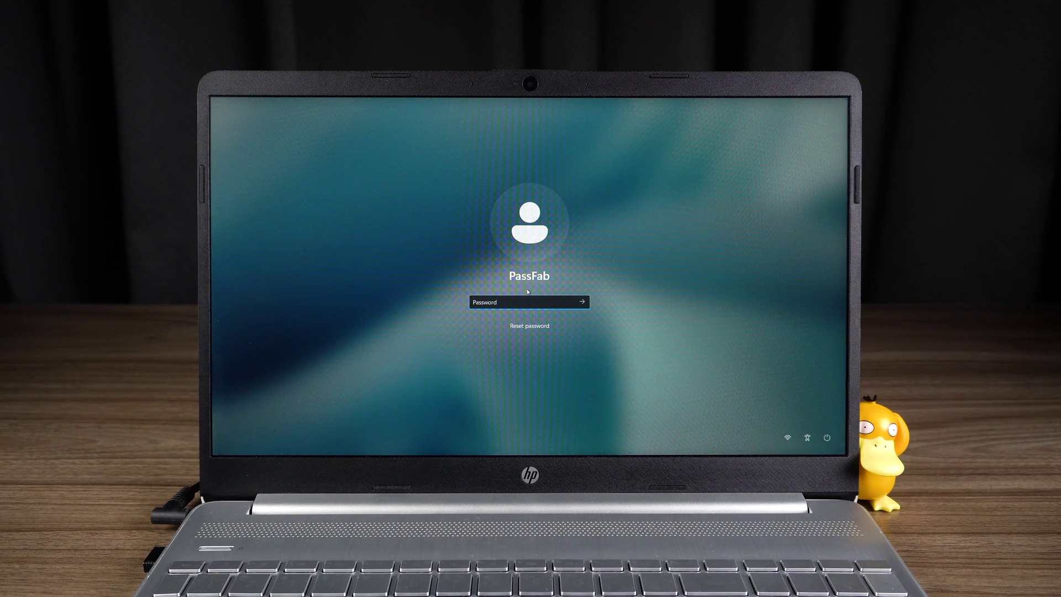
pyautogui.click(826, 438)
pyautogui.click(822, 419)
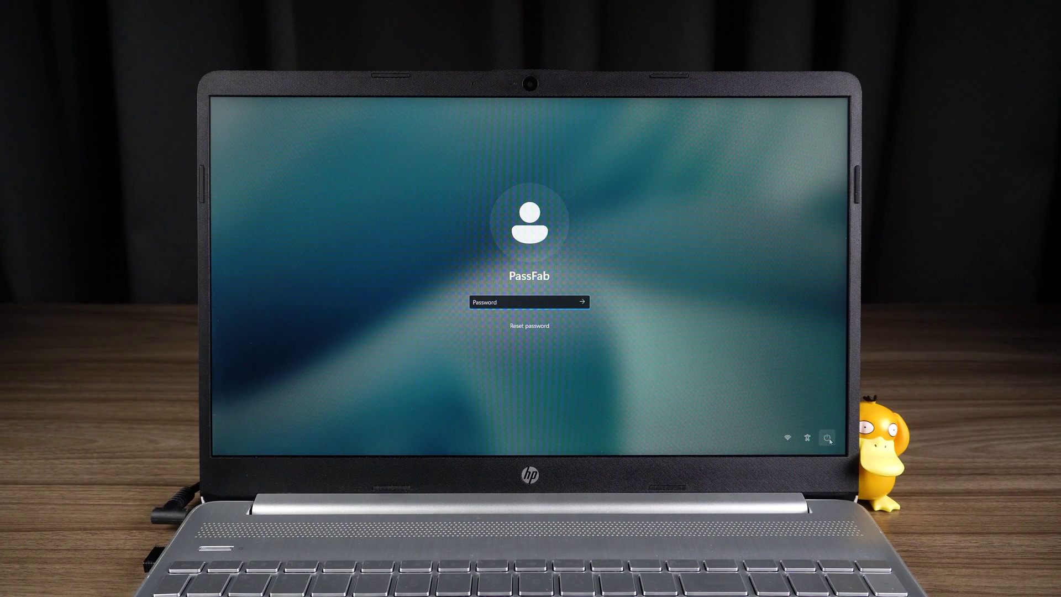
# - Restart into recovery and launch Command Prompt from Troubleshoot > Advanced options
pyautogui.click(827, 438)
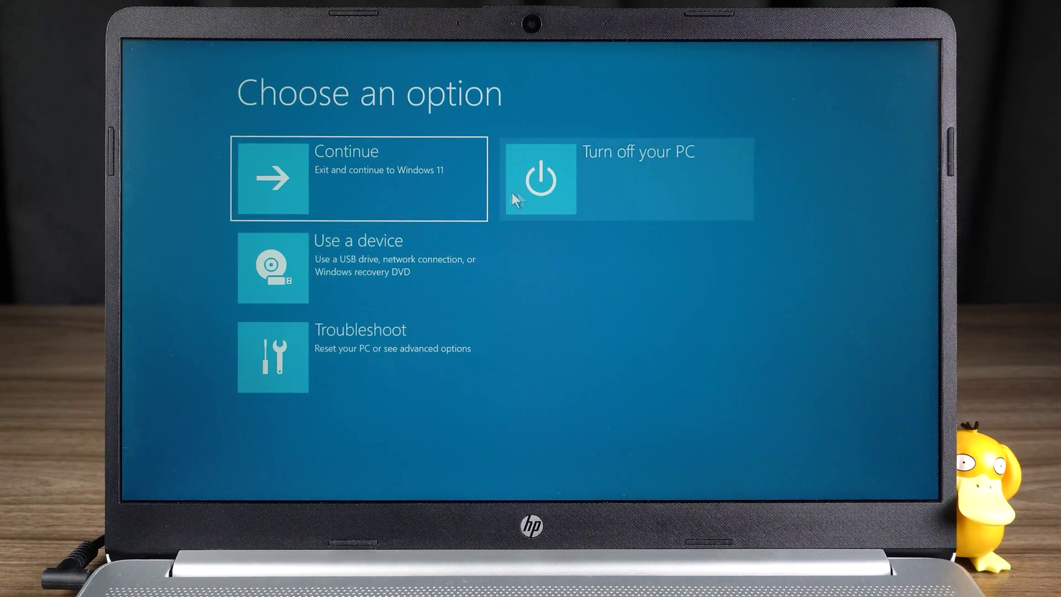
pyautogui.click(357, 356)
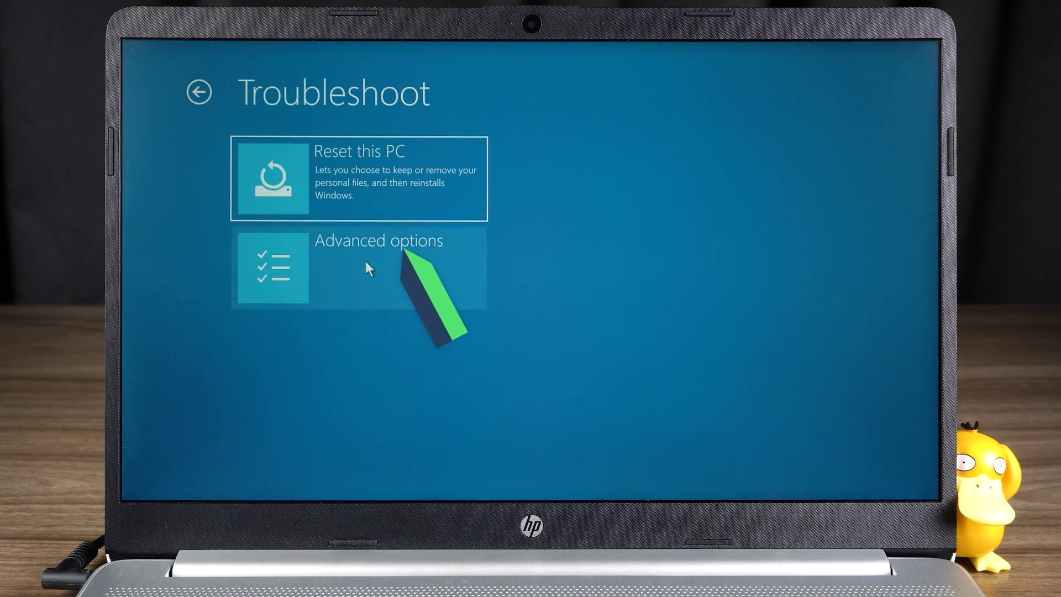
pyautogui.click(365, 262)
pyautogui.click(360, 371)
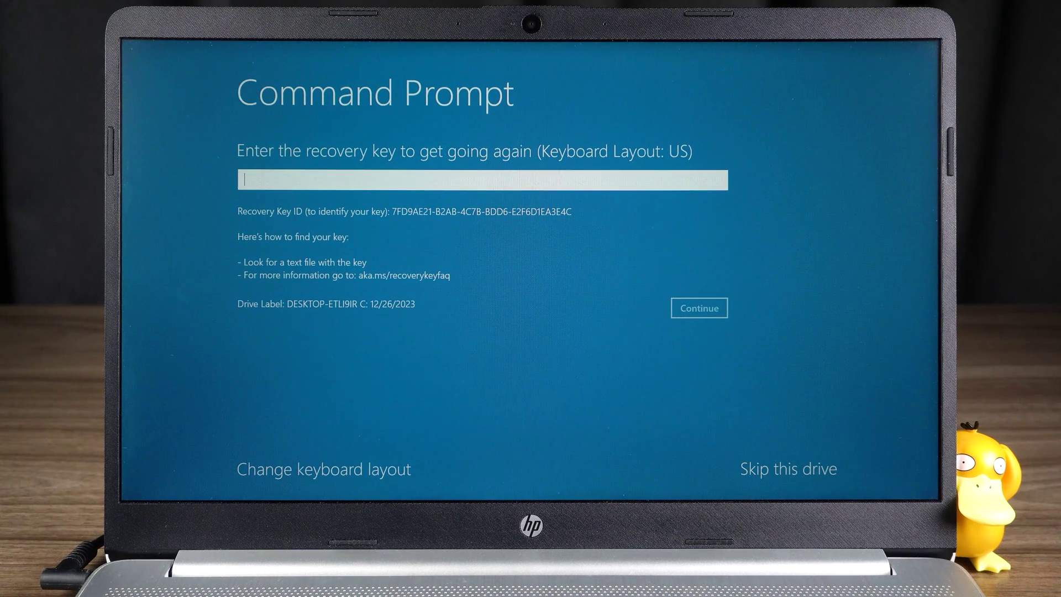
# - Skip the drive's recovery key prompt and launch Notepad from the console
pyautogui.click(801, 470)
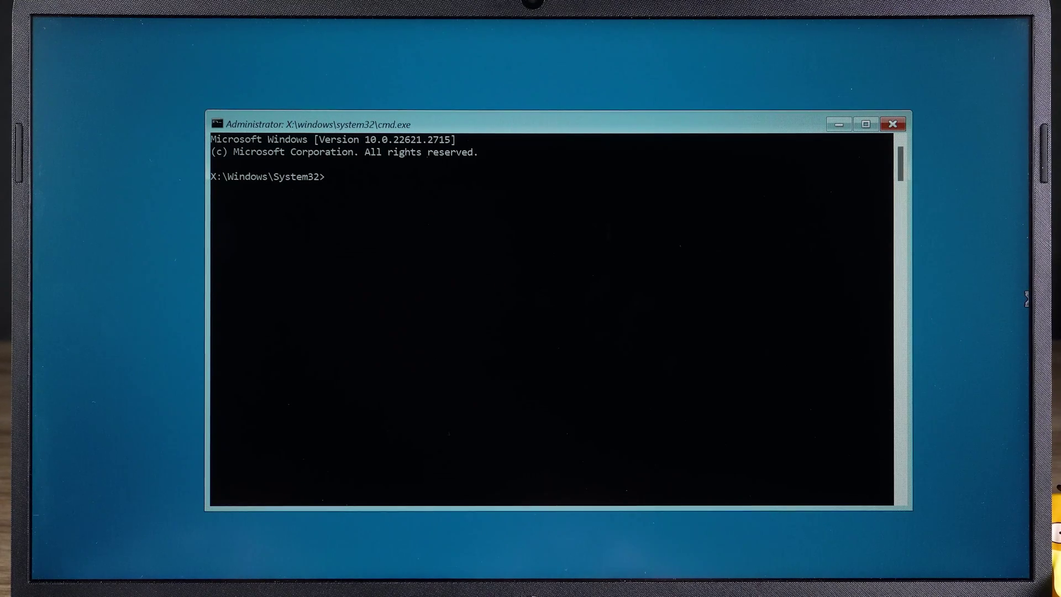
pyautogui.write('notepad')
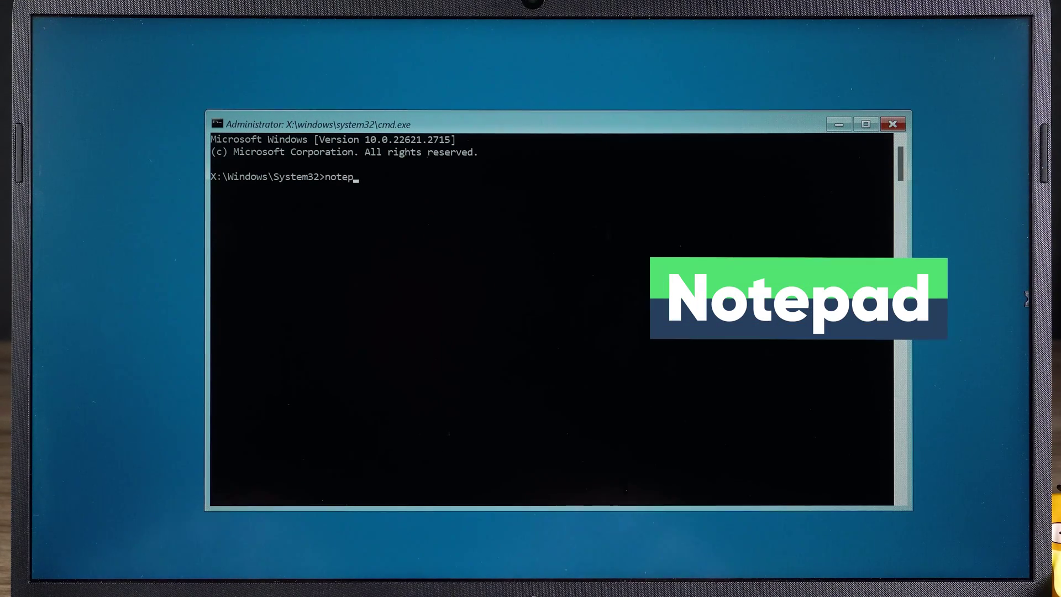
pyautogui.press('Return')
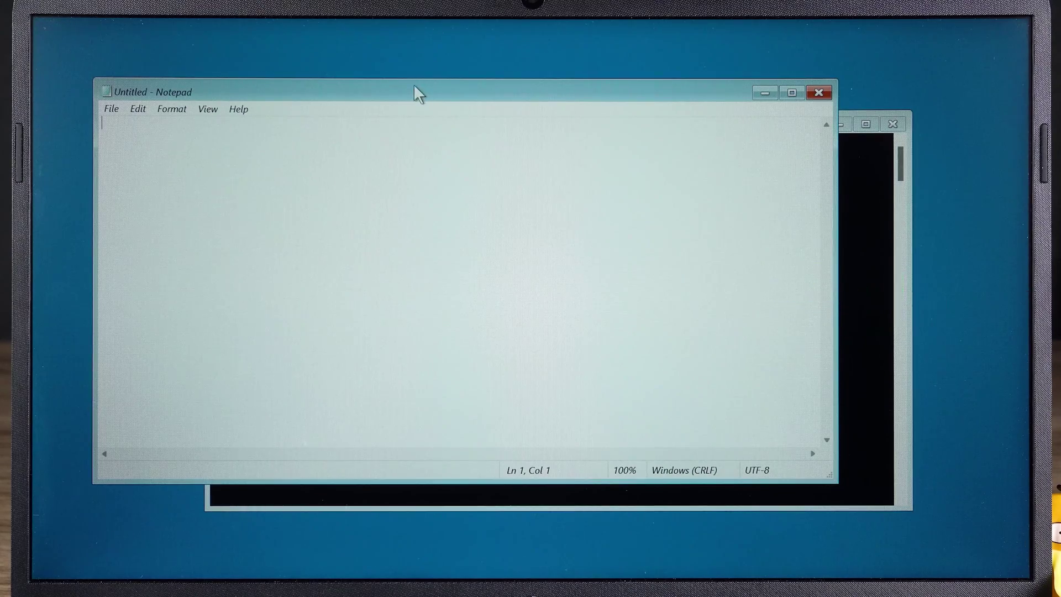
pyautogui.moveTo(416, 92); pyautogui.dragTo(628, 107)
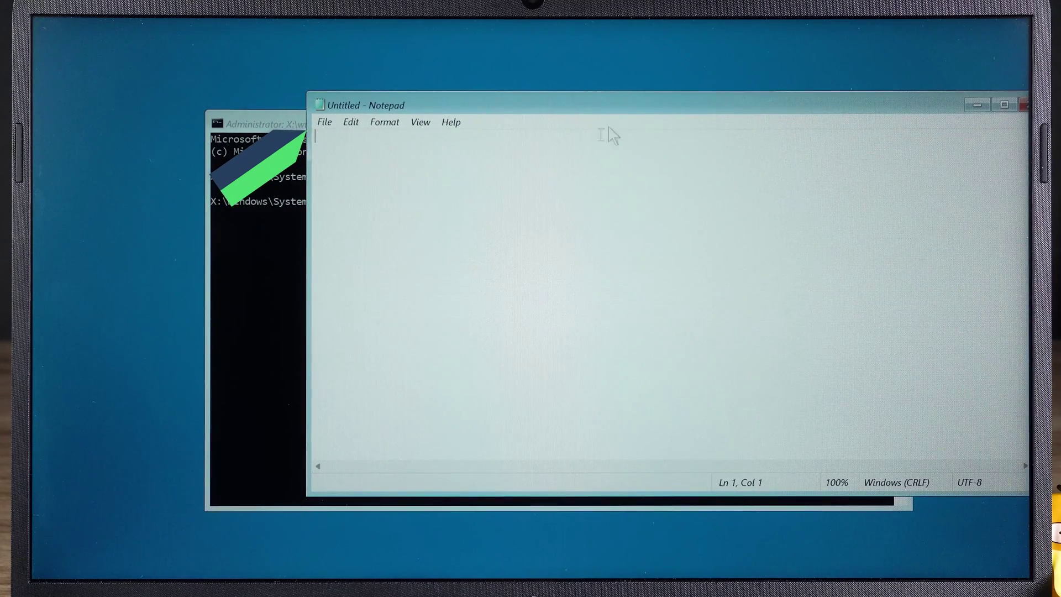
# - In Notepad's Open dialog, browse drives E:, F: and D: looking for the key file
pyautogui.click(325, 125)
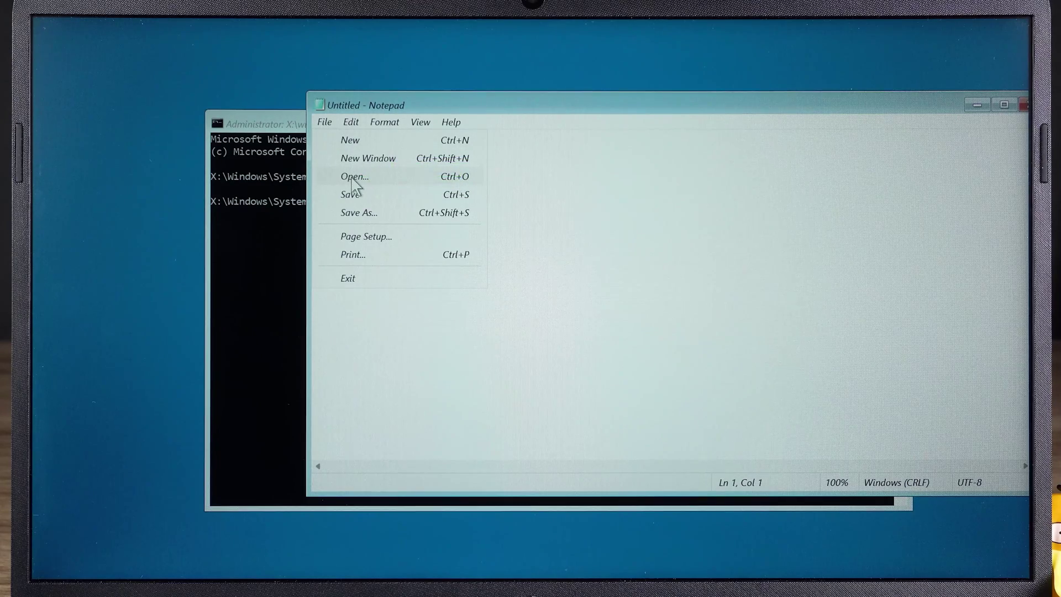
pyautogui.click(352, 176)
pyautogui.moveTo(467, 142); pyautogui.dragTo(487, 99)
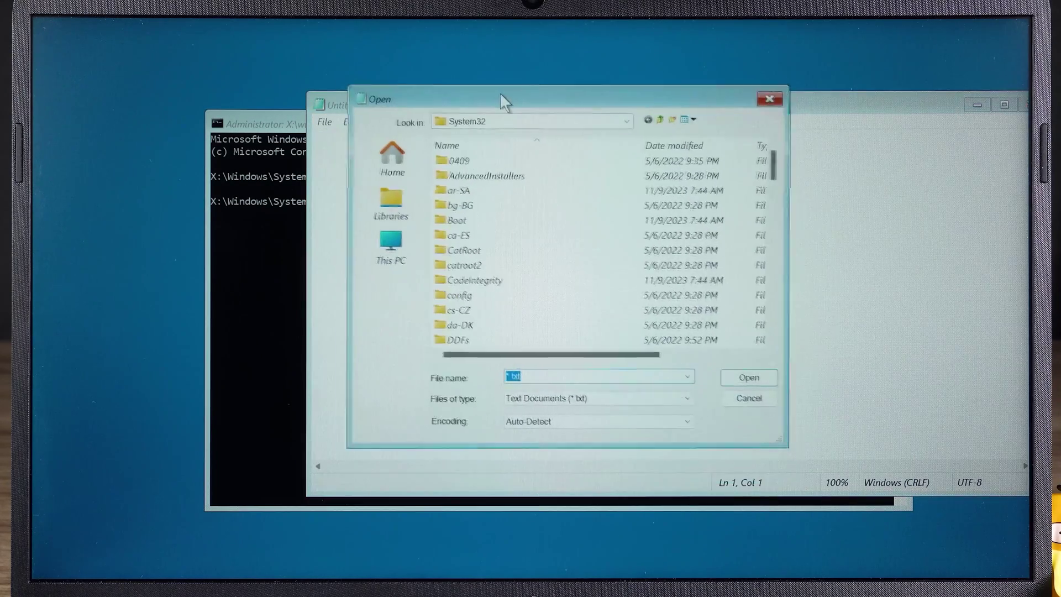
pyautogui.click(375, 249)
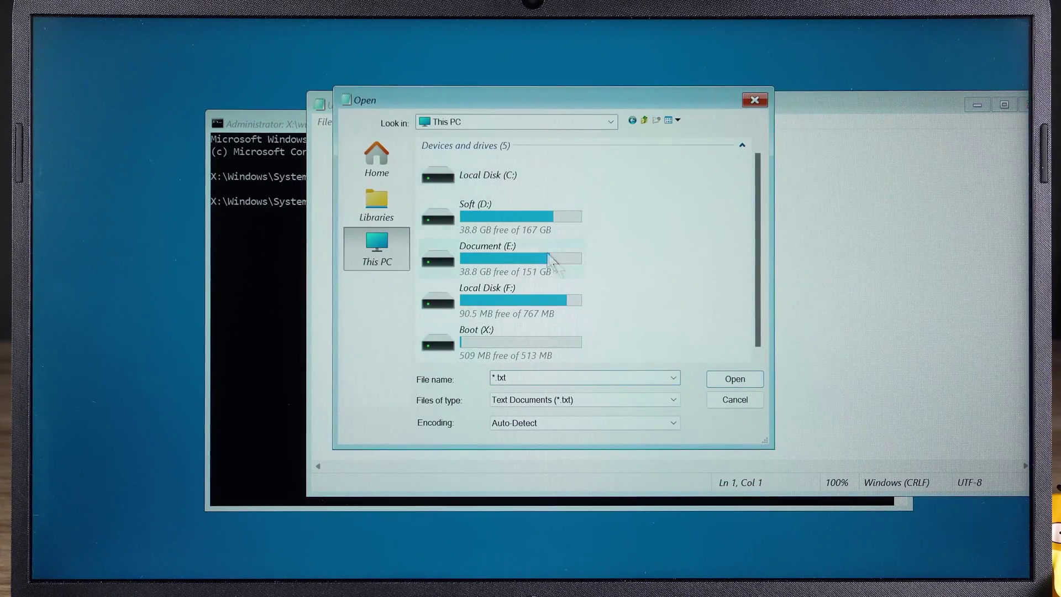
pyautogui.doubleClick(533, 257)
pyautogui.press('BackSpace')
pyautogui.doubleClick(515, 296)
pyautogui.press('BackSpace')
pyautogui.doubleClick(493, 217)
pyautogui.click(384, 256)
pyautogui.scroll(-1, 490, 303)
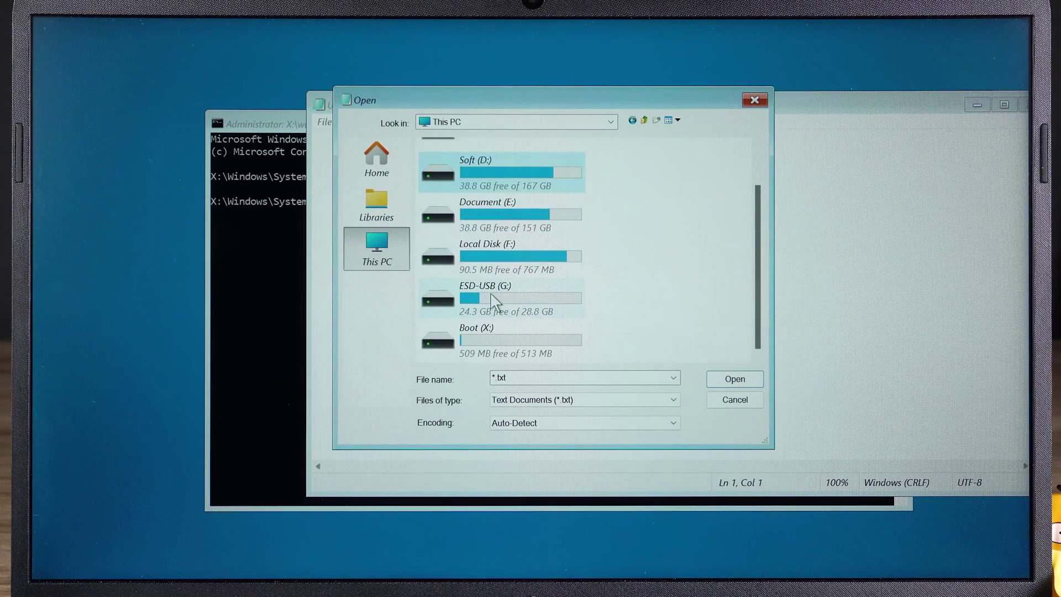
# - Open the BitLocker Recovery Key file from ESD-USB (G:) and highlight the key
pyautogui.doubleClick(502, 300)
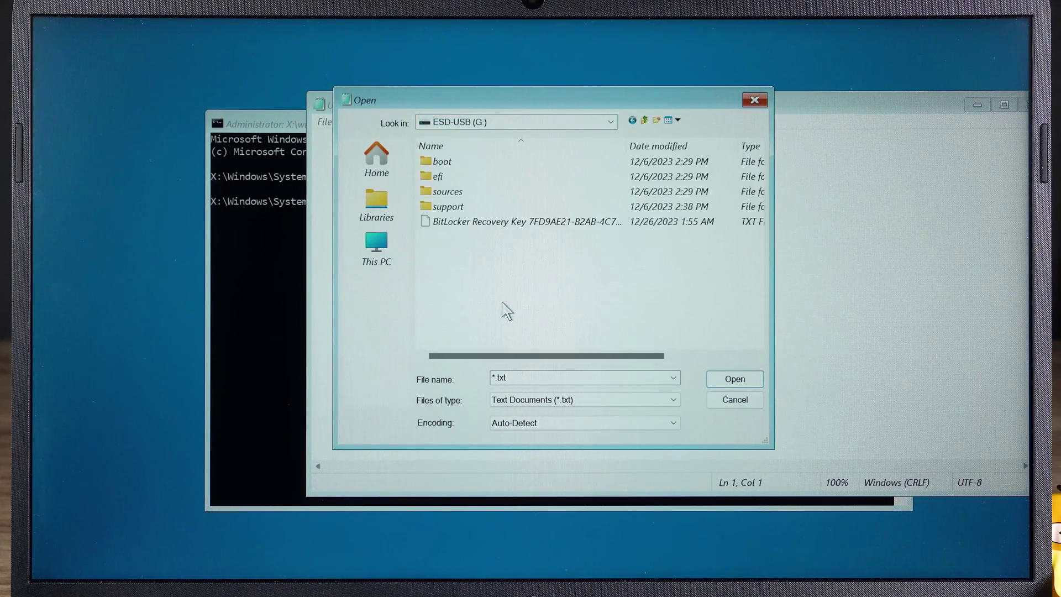
pyautogui.click(484, 224)
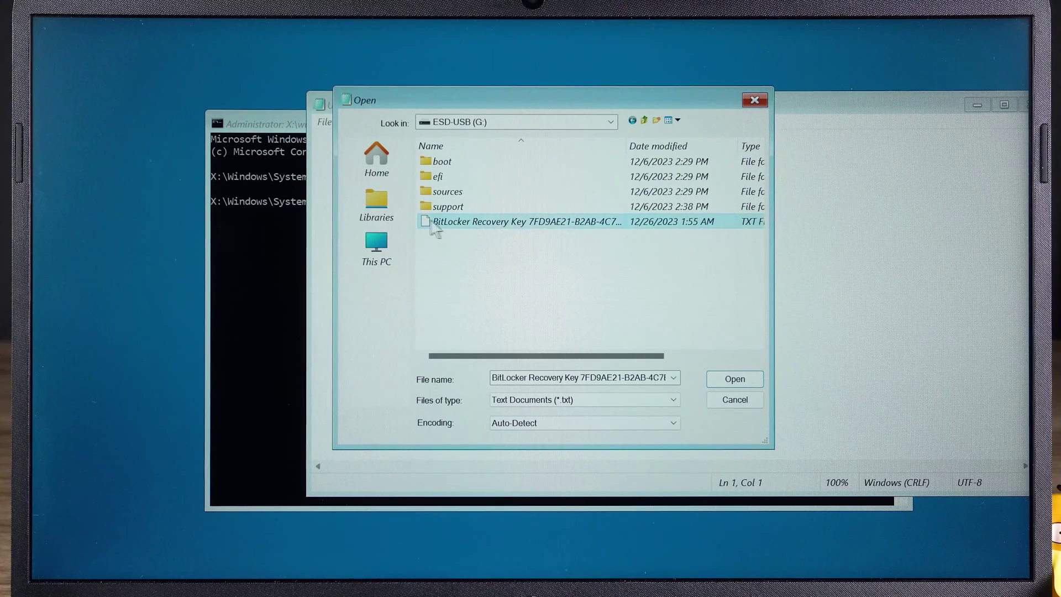
pyautogui.doubleClick(562, 228)
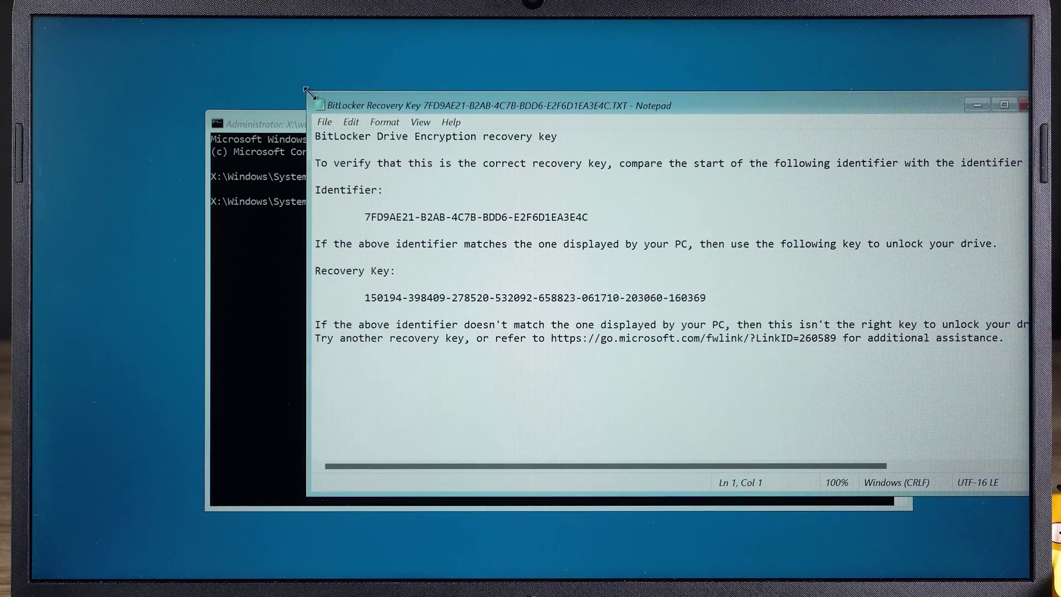
pyautogui.moveTo(306, 89); pyautogui.dragTo(473, 63)
pyautogui.moveTo(581, 73); pyautogui.dragTo(497, 70)
pyautogui.moveTo(446, 263); pyautogui.dragTo(800, 264)
pyautogui.click(800, 263)
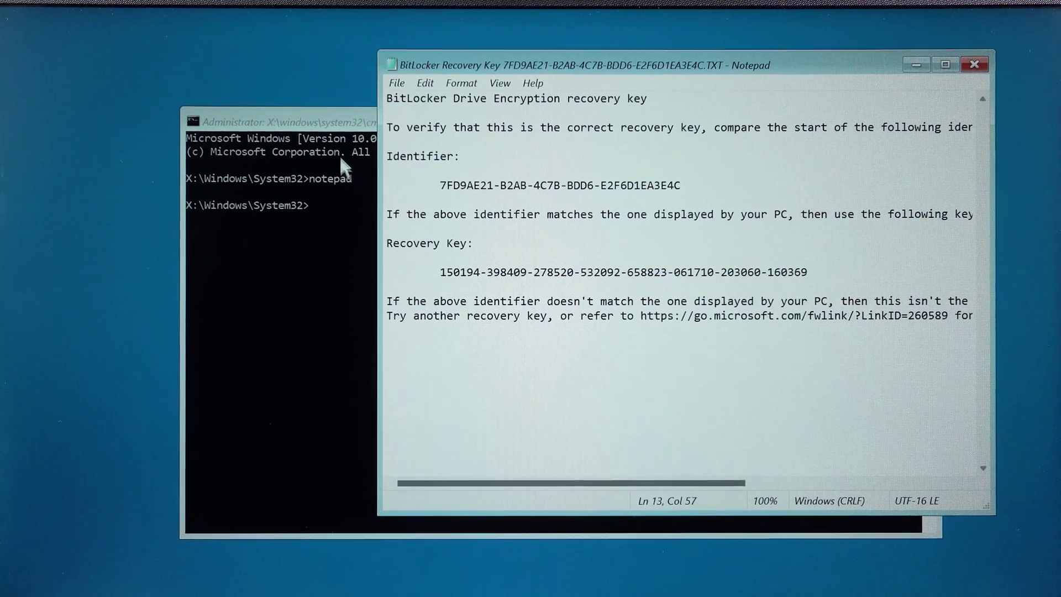
# - Run manage-bde -status and review drive C:'s version and conversion status
pyautogui.click(340, 162)
pyautogui.click(332, 215)
pyautogui.write('ma')
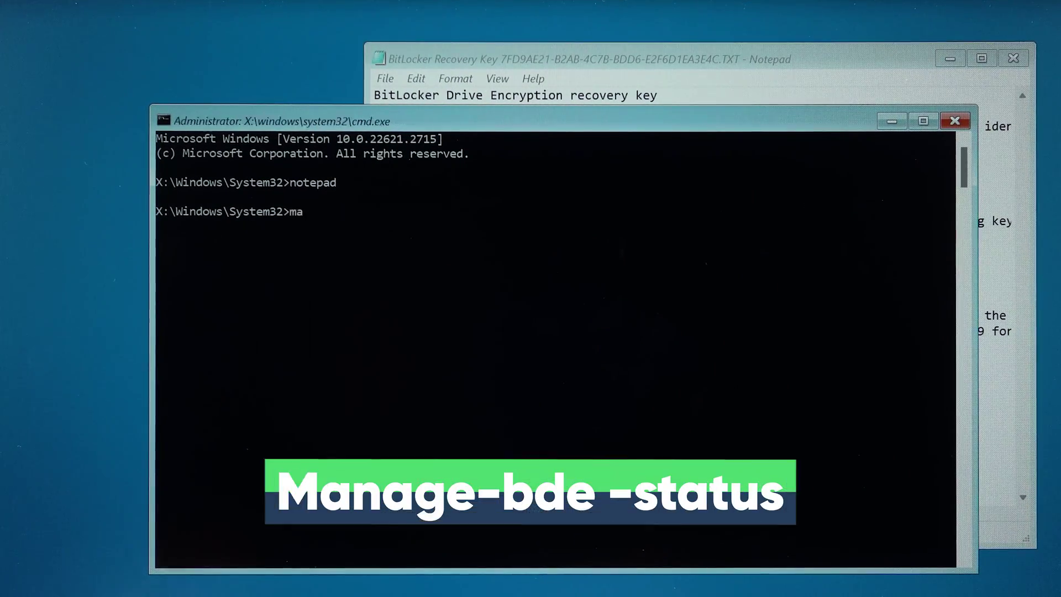
pyautogui.write('nage-bde ')
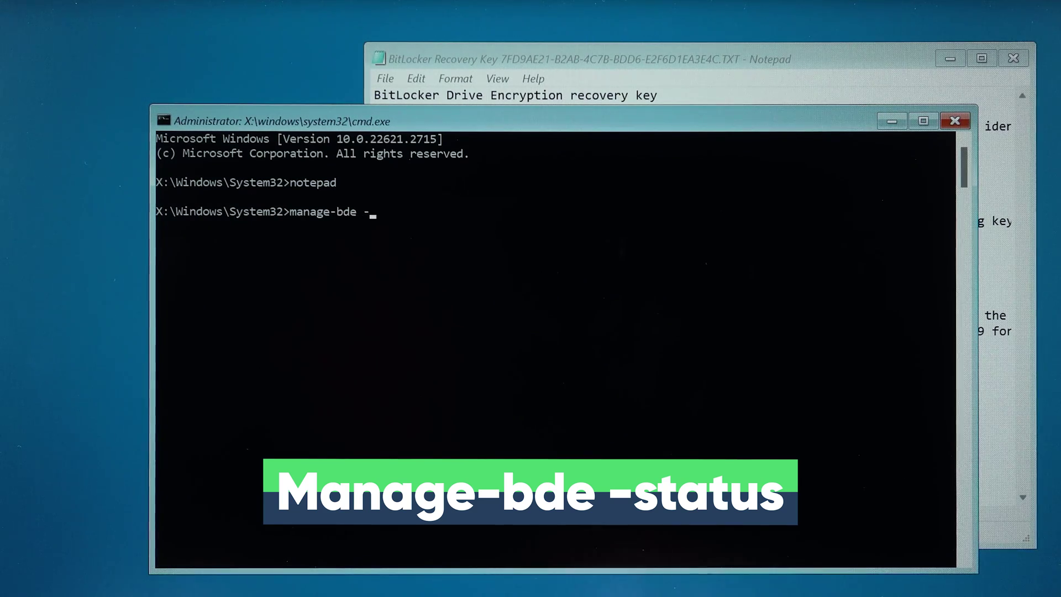
pyautogui.write('-status')
pyautogui.press('Return')
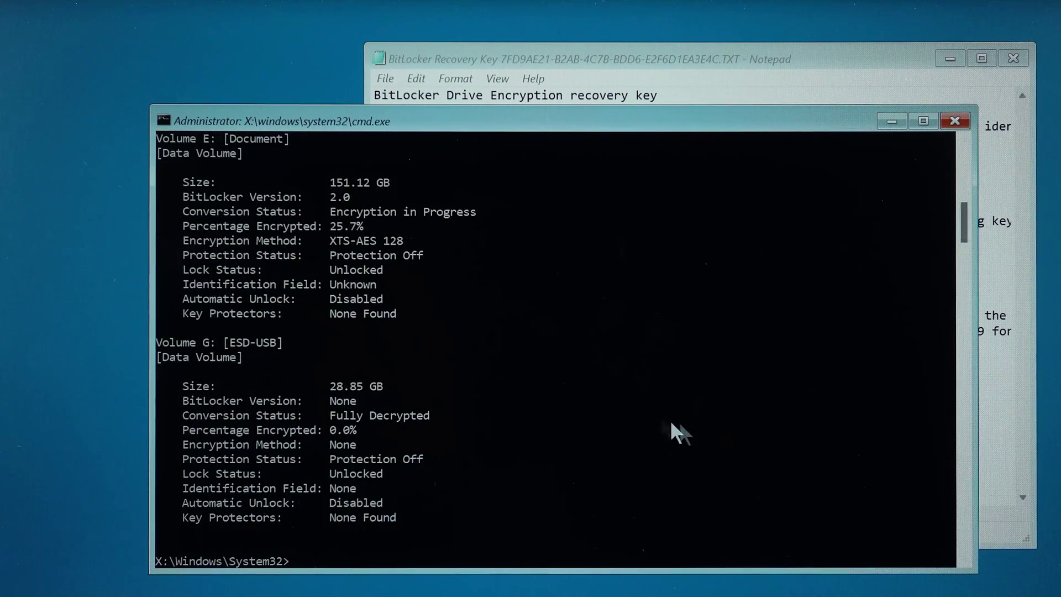
pyautogui.scroll(7, 625, 411)
pyautogui.scroll(5, 608, 409)
pyautogui.scroll(1, 608, 410)
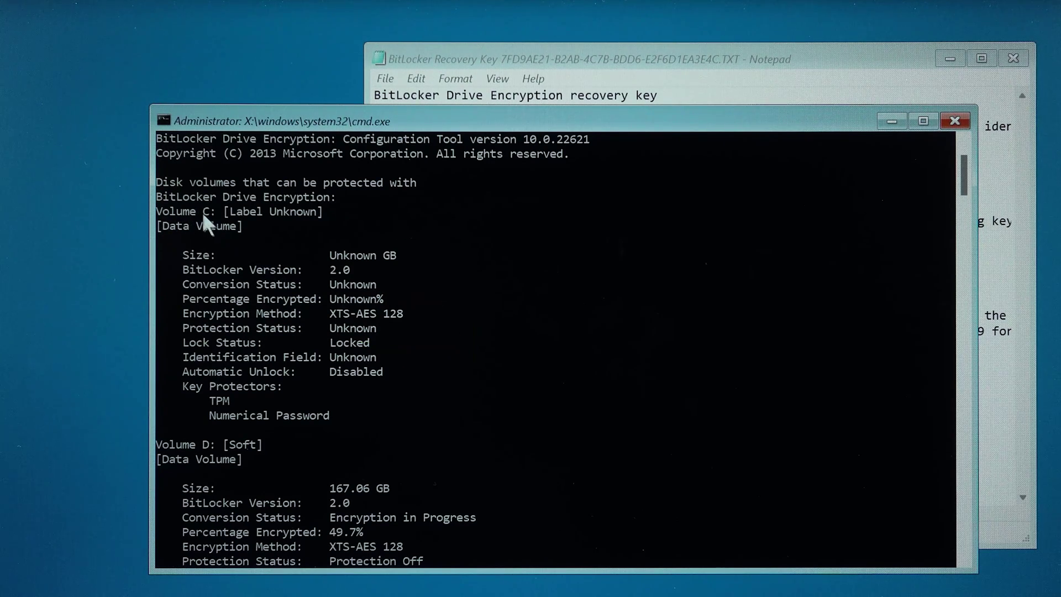
pyautogui.moveTo(203, 211); pyautogui.dragTo(215, 212)
pyautogui.moveTo(185, 271); pyautogui.dragTo(381, 288)
pyautogui.click(407, 284)
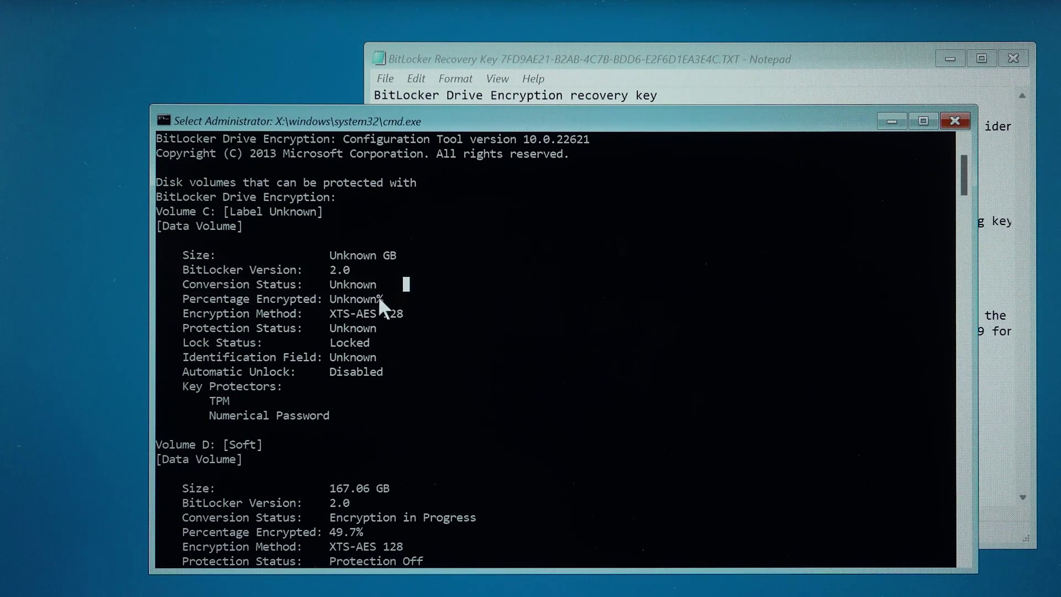
pyautogui.scroll(-7, 415, 293)
pyautogui.scroll(-9, 427, 294)
pyautogui.scroll(-2, 433, 300)
pyautogui.write('notepad')
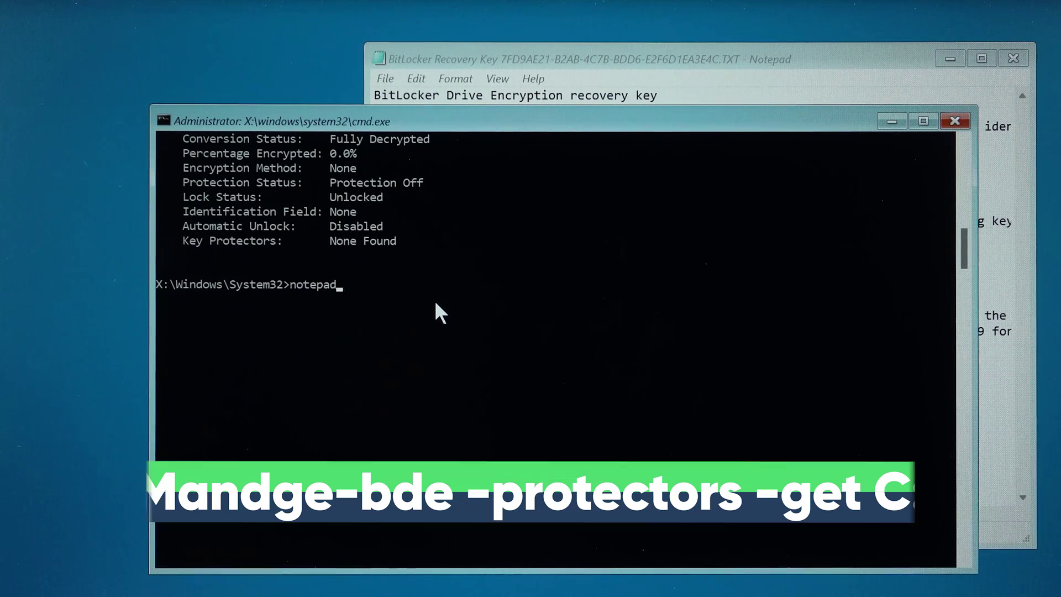
# - Run manage-bde -protectors -get C: and match its Numerical Password ID to the file's identifier
pyautogui.press('Up')
pyautogui.press('BackSpace')
pyautogui.press('BackSpace')
pyautogui.press('BackSpace')
pyautogui.write('pro')
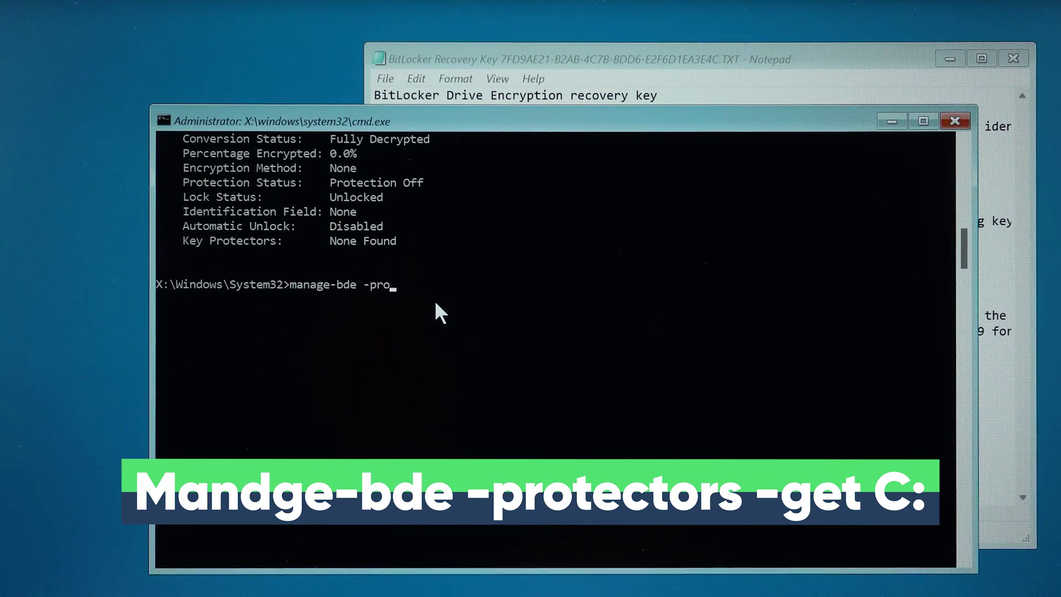
pyautogui.write('tectors -get C:')
pyautogui.press('Return')
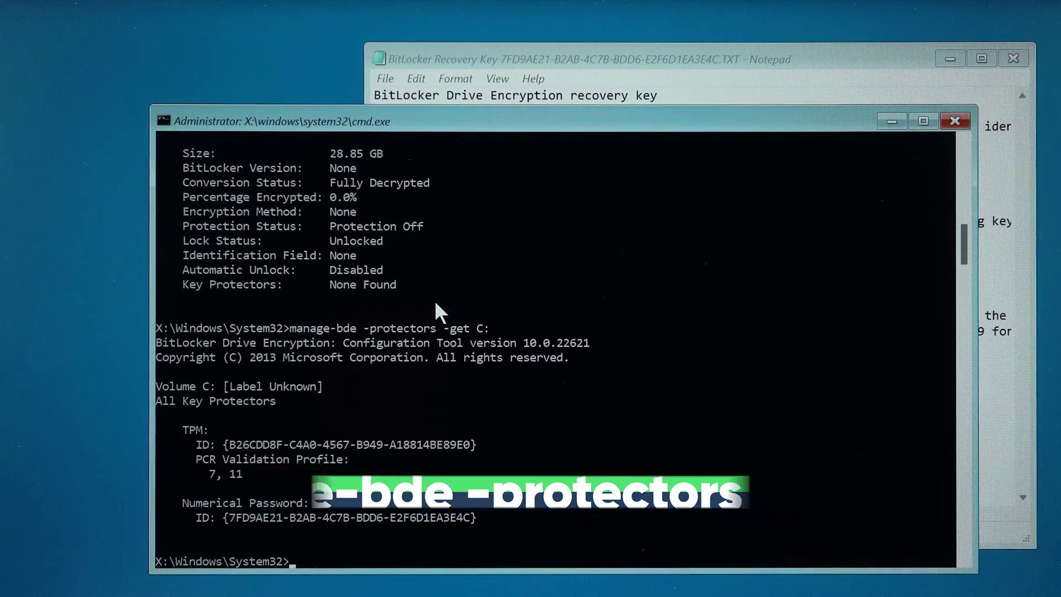
pyautogui.moveTo(224, 517); pyautogui.dragTo(477, 516)
pyautogui.moveTo(363, 124); pyautogui.dragTo(241, 112)
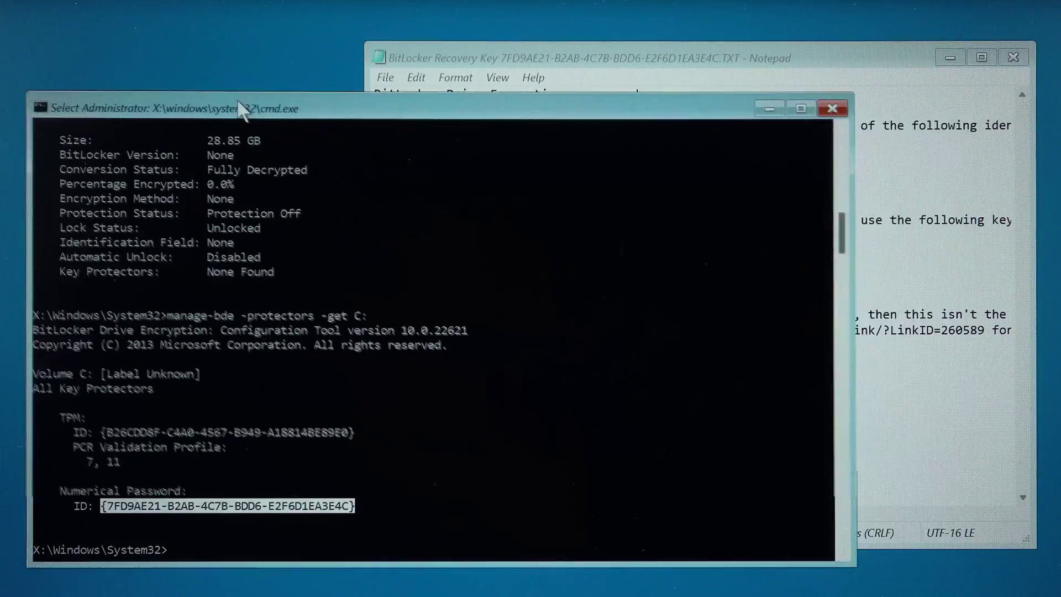
pyautogui.moveTo(477, 161); pyautogui.dragTo(757, 167)
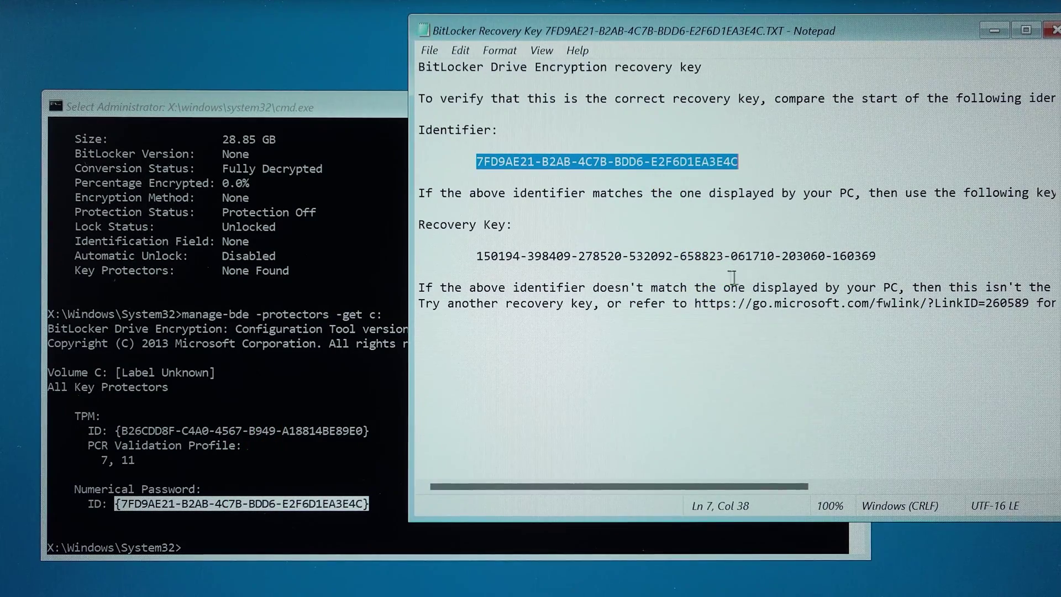
# - Run manage-bde -unlock C: -rp with the recovery key pasted from Notepad
pyautogui.click(403, 448)
pyautogui.scroll(-5, 415, 415)
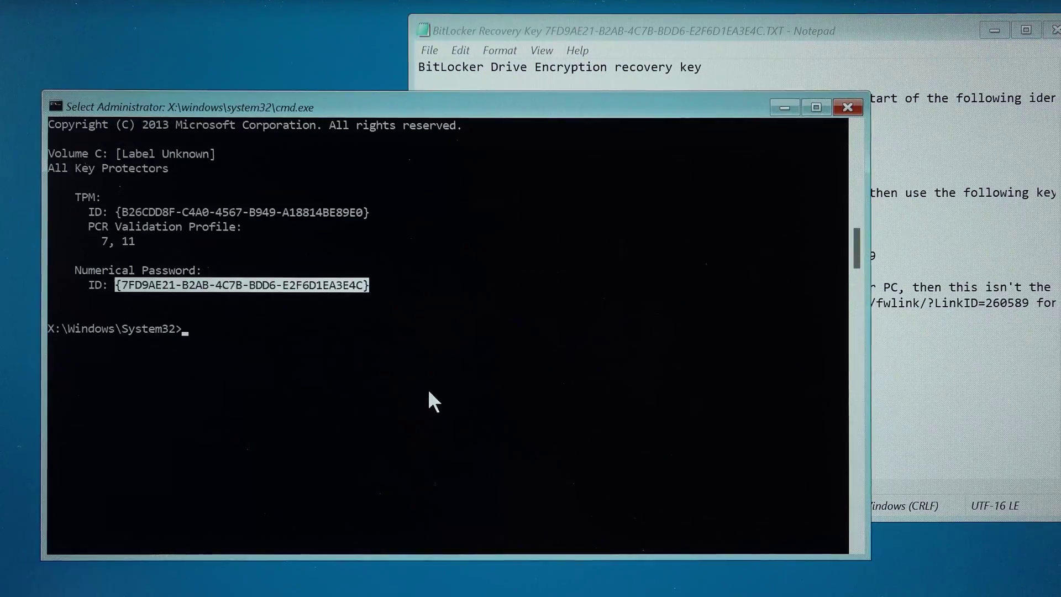
pyautogui.press('Return')
pyautogui.press('Up')
pyautogui.press('BackSpace')
pyautogui.press('BackSpace')
pyautogui.press('BackSpace')
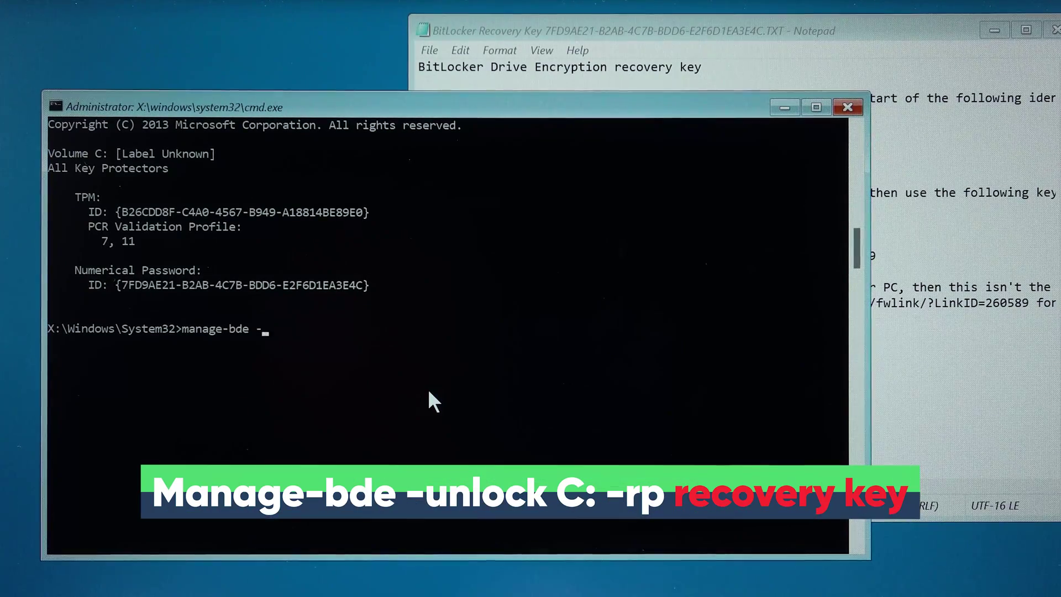
pyautogui.write('unlock C: -rp')
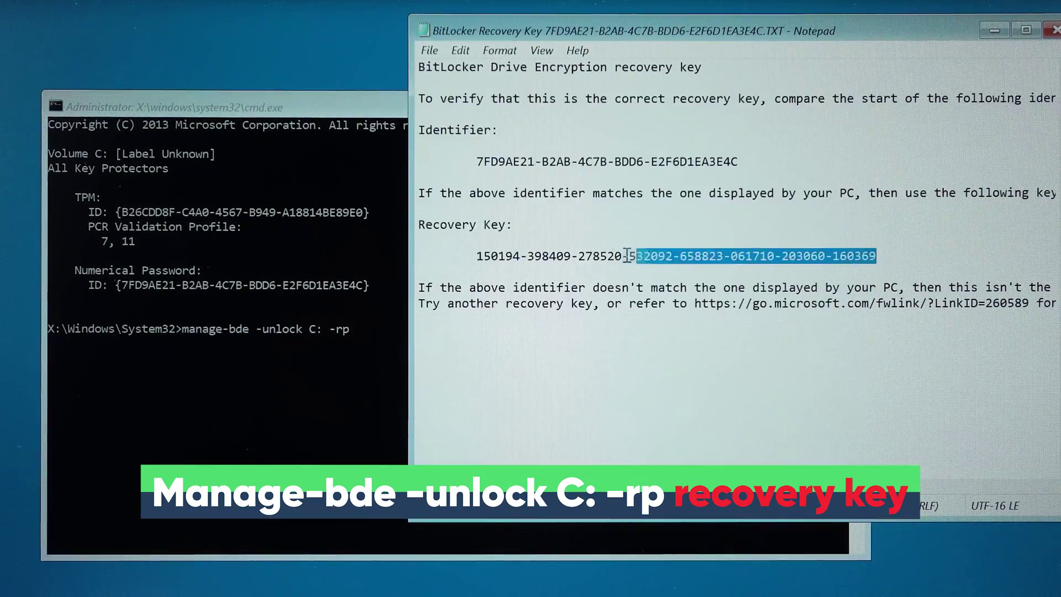
pyautogui.moveTo(877, 257); pyautogui.dragTo(477, 256)
pyautogui.rightClick(527, 256)
pyautogui.click(573, 315)
pyautogui.click(374, 332)
pyautogui.rightClick(374, 333)
pyautogui.press('Return')
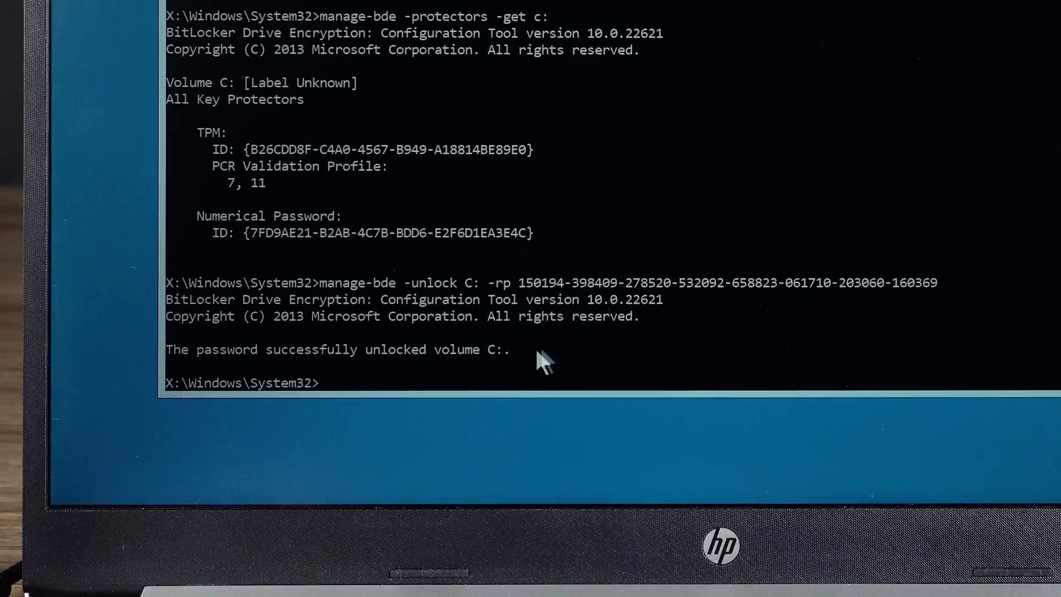
# - Run manage-bde -protectors -disable c: to disable C:'s key protectors
pyautogui.moveTo(369, 519); pyautogui.dragTo(293, 519)
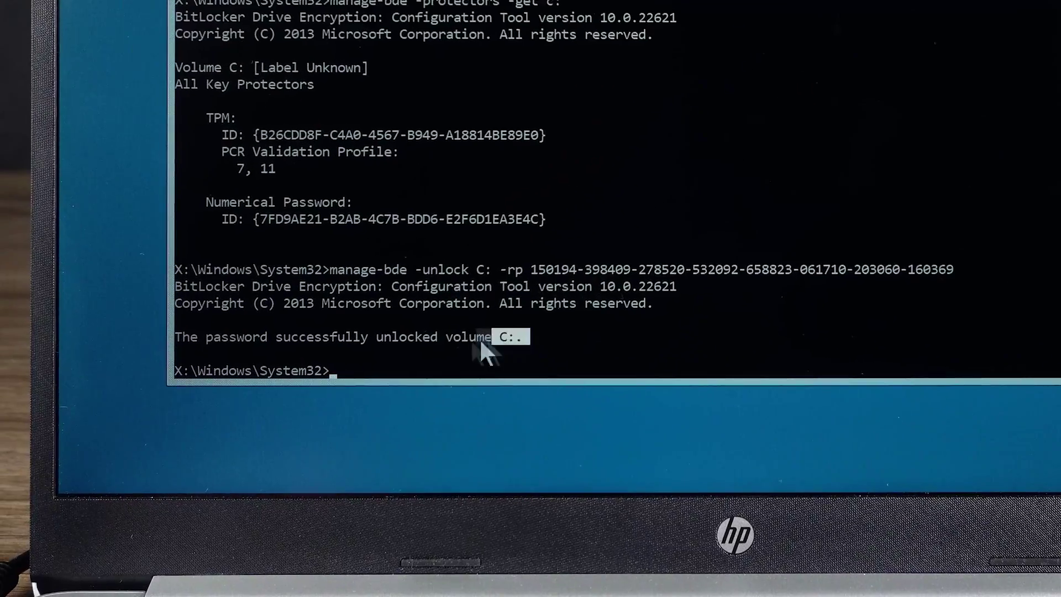
pyautogui.moveTo(458, 338); pyautogui.dragTo(181, 330)
pyautogui.click(557, 335)
pyautogui.press('Up')
pyautogui.press('Left')
pyautogui.press('Left')
pyautogui.press('BackSpace')
pyautogui.press('BackSpace')
pyautogui.press('BackSpace')
pyautogui.write('disable')
pyautogui.press('Return')
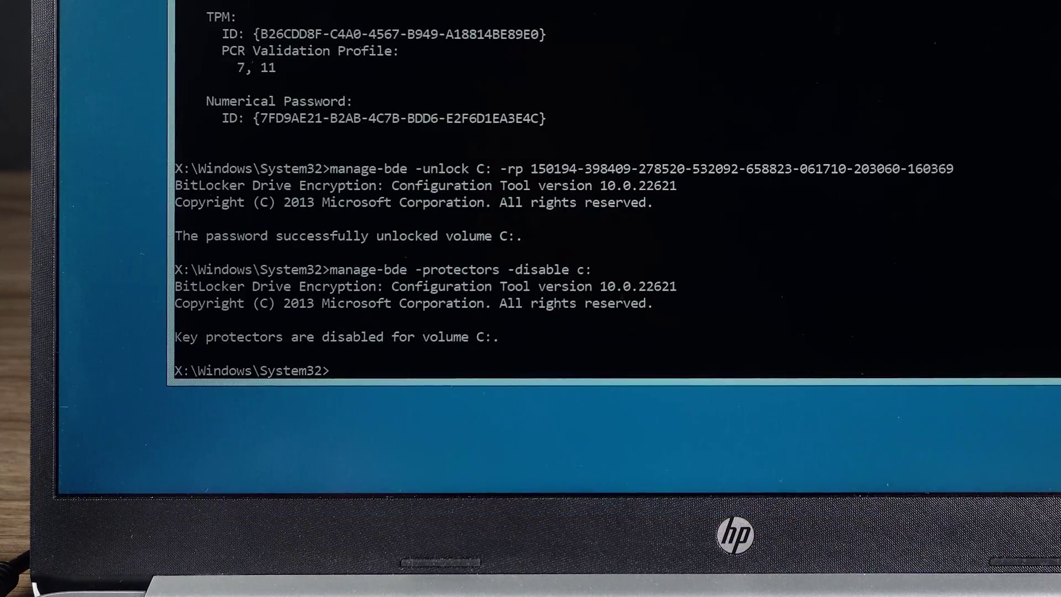
# - Run manage-bde -off c: to start decrypting drive C:
pyautogui.press('Up')
pyautogui.press('BackSpace')
pyautogui.press('BackSpace')
pyautogui.press('BackSpace')
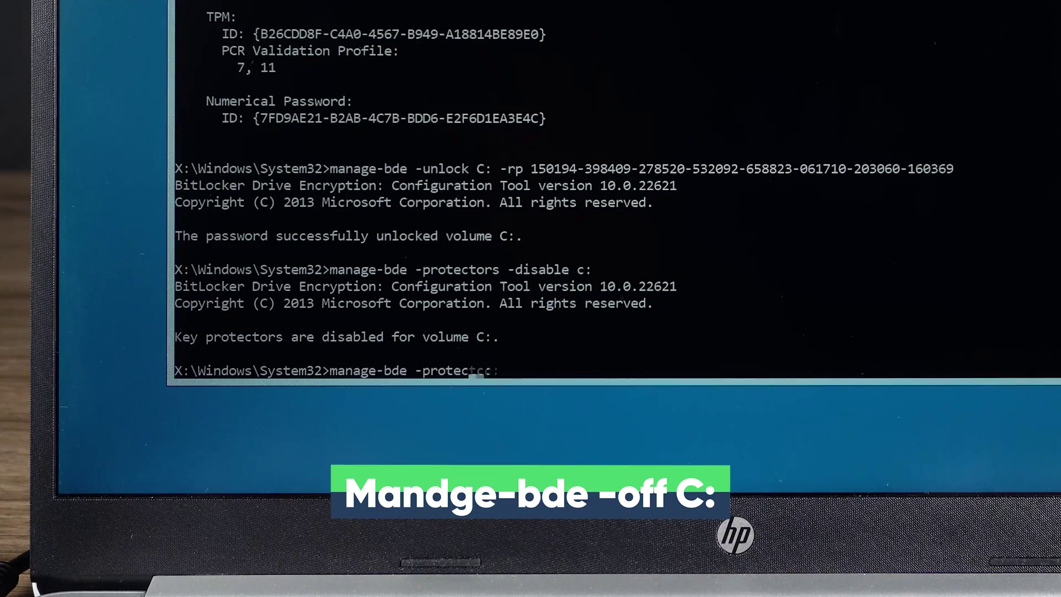
pyautogui.press('BackSpace')
pyautogui.press('BackSpace')
pyautogui.press('BackSpace')
pyautogui.write('off')
pyautogui.press('Return')
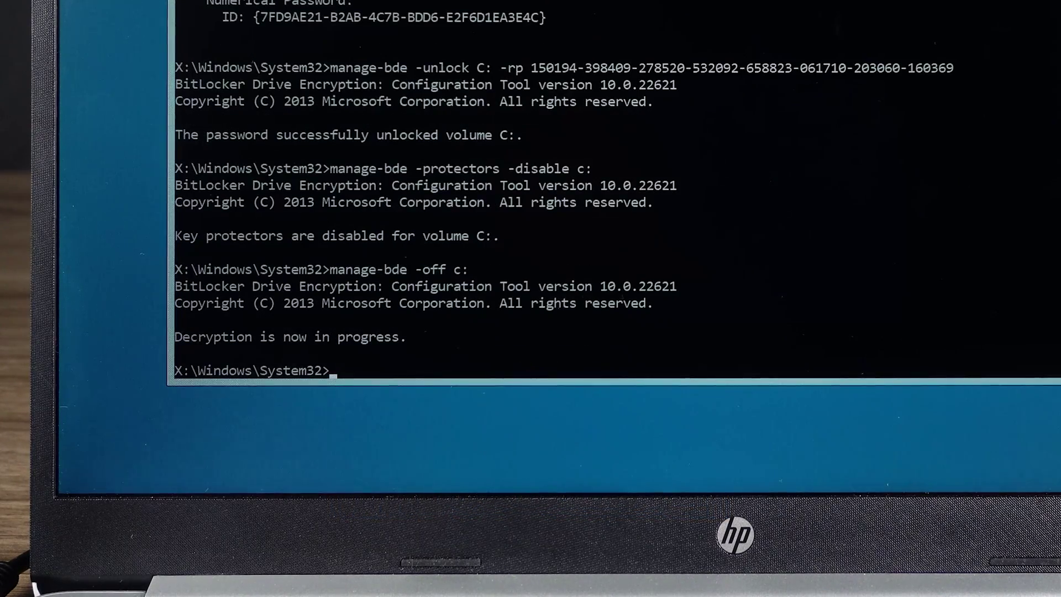
pyautogui.write('exit')
# - Exit and relaunch Command Prompt from Advanced options, then close the recovery key Notepad
pyautogui.press('Return')
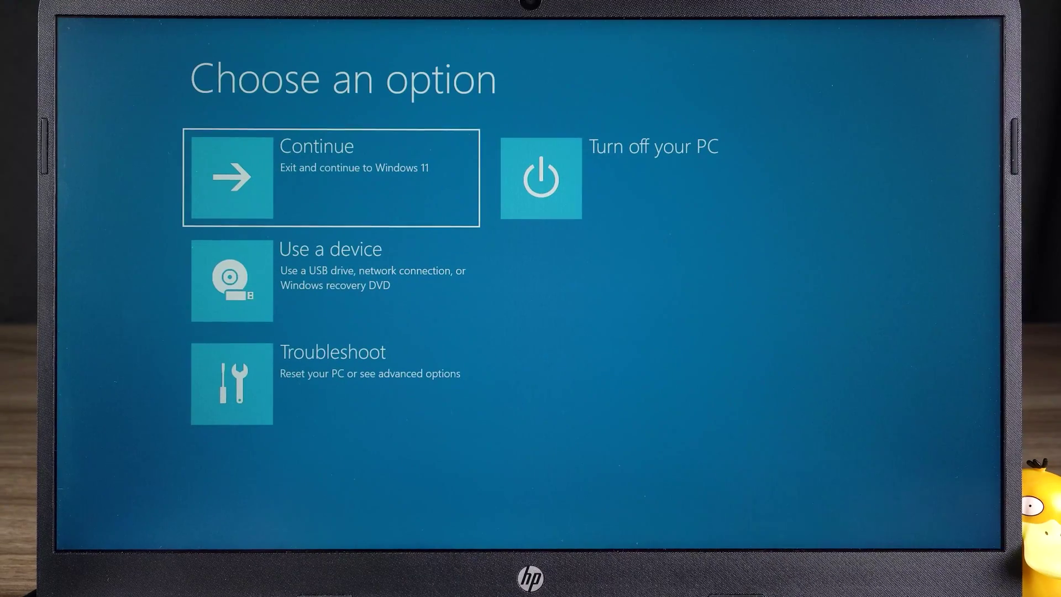
pyautogui.click(284, 391)
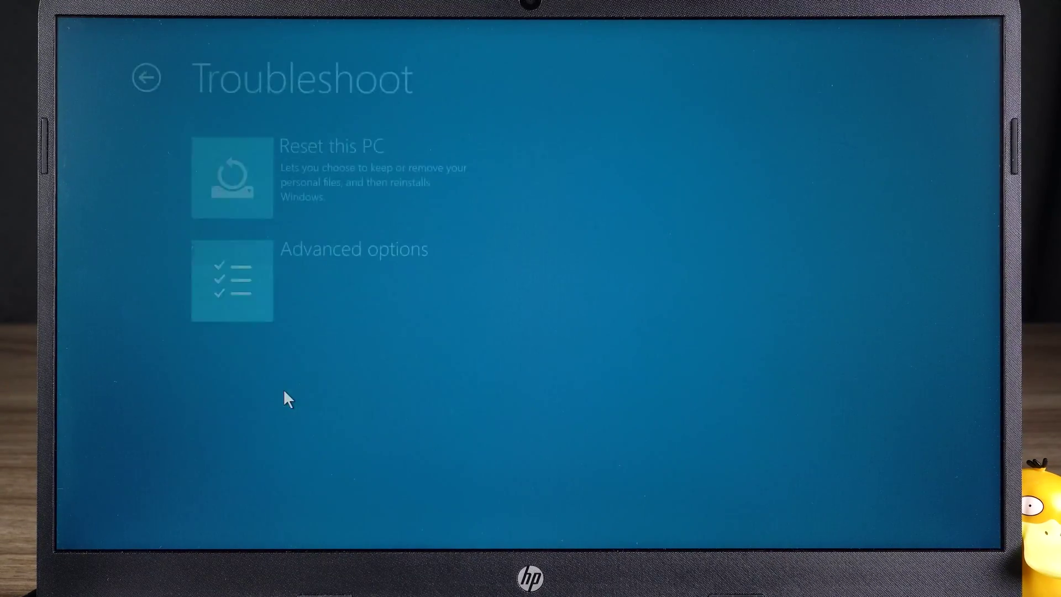
pyautogui.click(308, 273)
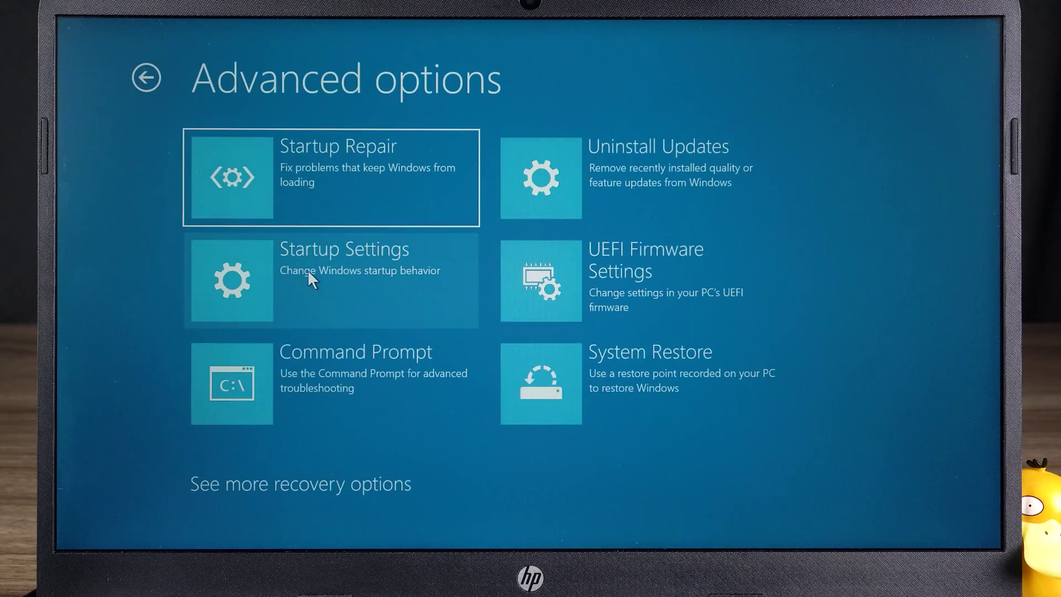
pyautogui.click(318, 360)
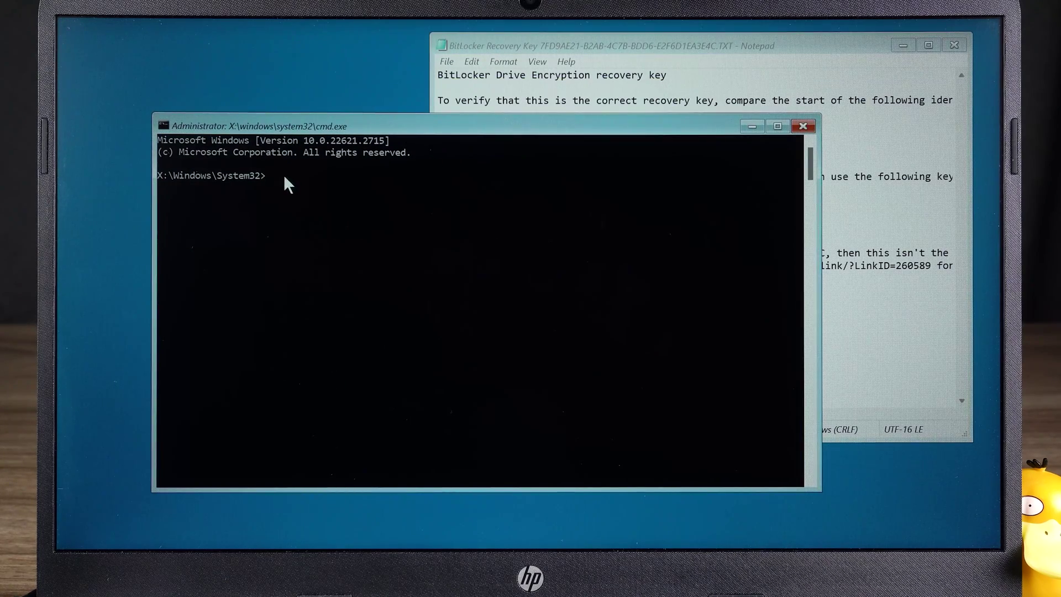
pyautogui.click(954, 45)
pyautogui.moveTo(579, 135)
pyautogui.mouseDown()
pyautogui.moveTo(753, 141)
pyautogui.moveTo(707, 124)
pyautogui.mouseUp()
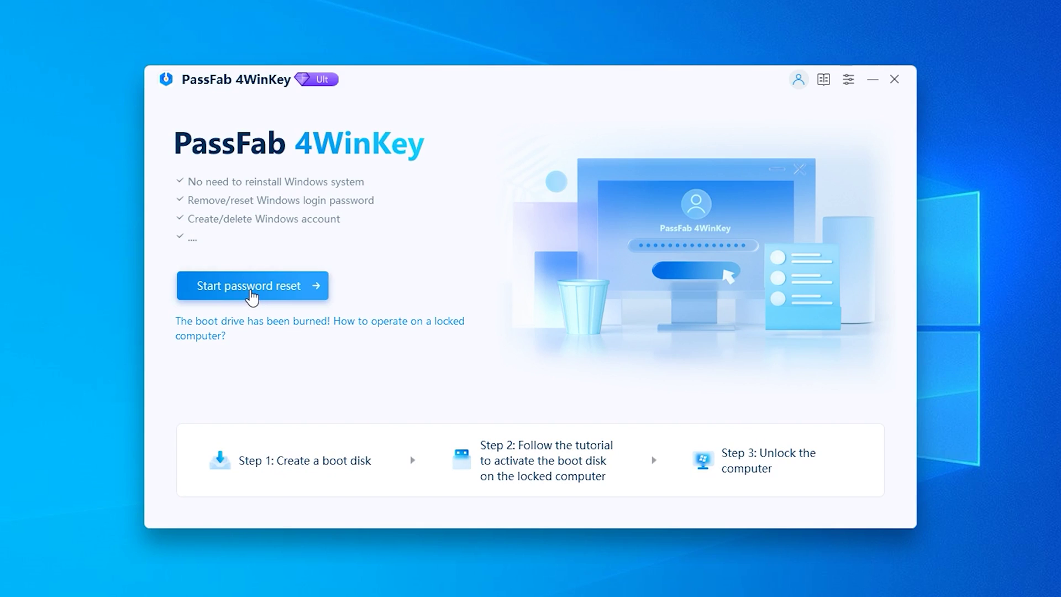
# - Burn the boot disk to the Kingston DataTraveler 3.0, confirming the erase, and advance through the instructions
pyautogui.click(253, 293)
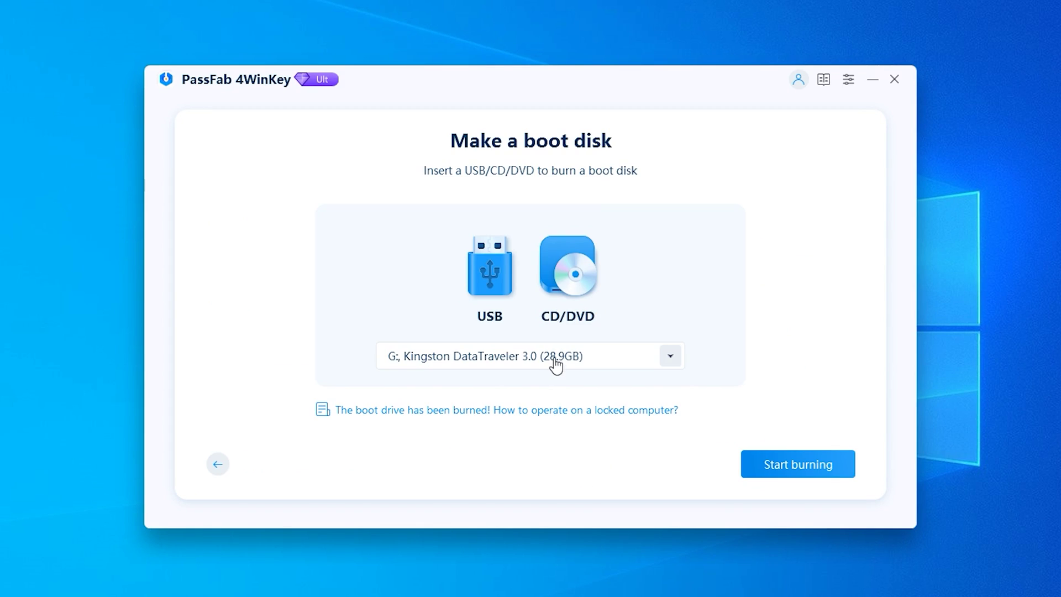
pyautogui.click(554, 365)
pyautogui.click(806, 462)
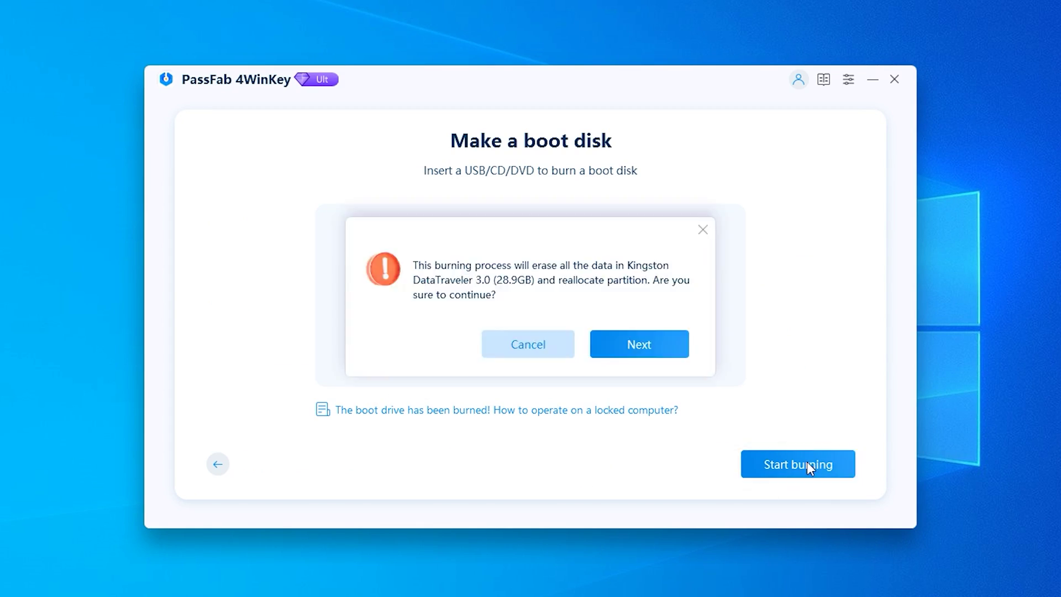
pyautogui.click(659, 336)
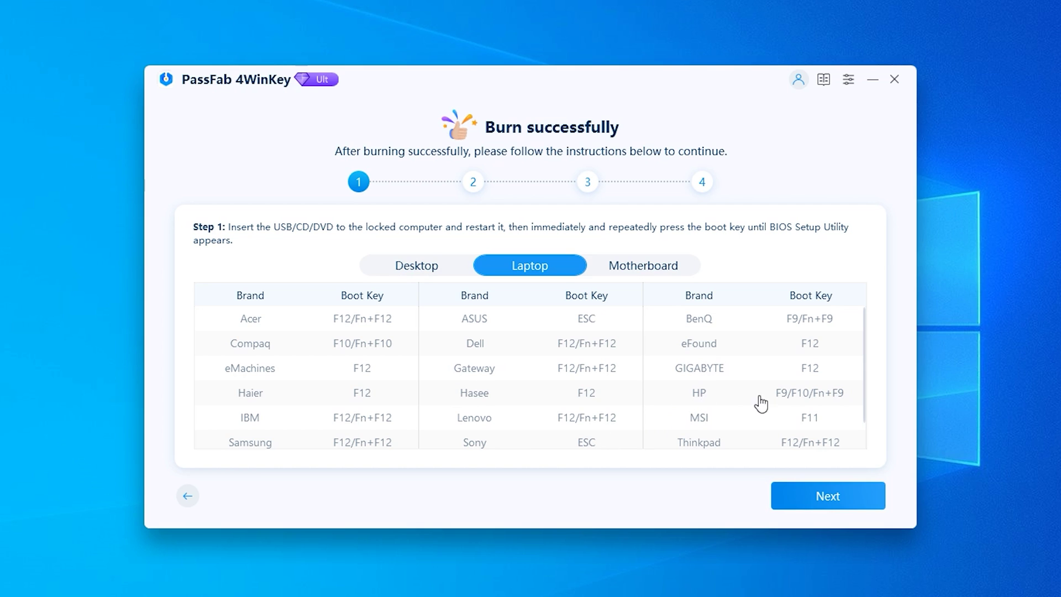
pyautogui.click(823, 498)
pyautogui.click(824, 498)
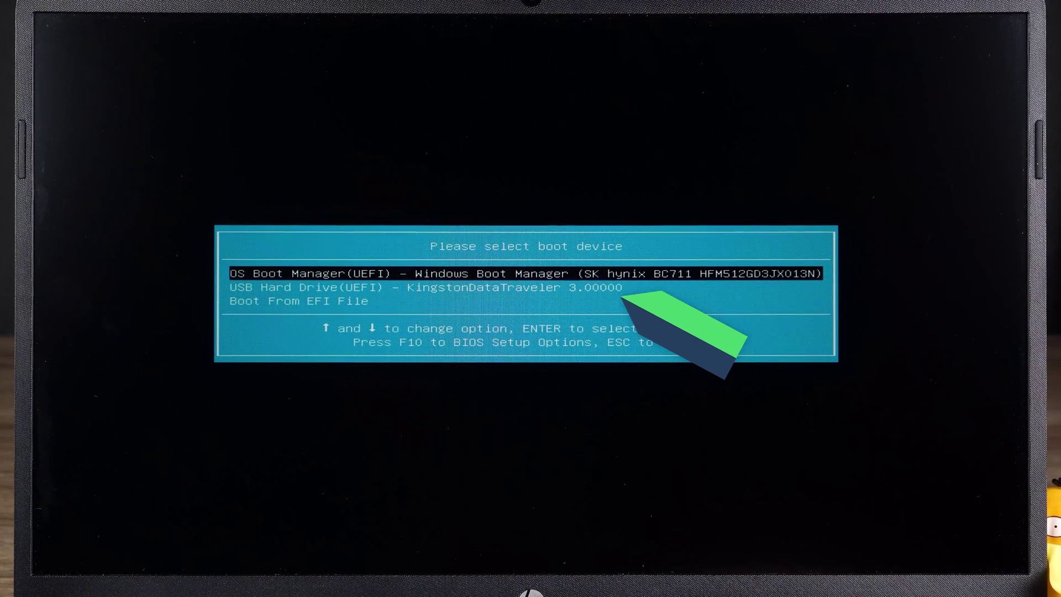
# - Boot from USB Hard Drive (UEFI) – KingstonDataTraveler in the boot menu
pyautogui.press('Down')
pyautogui.press('Return')
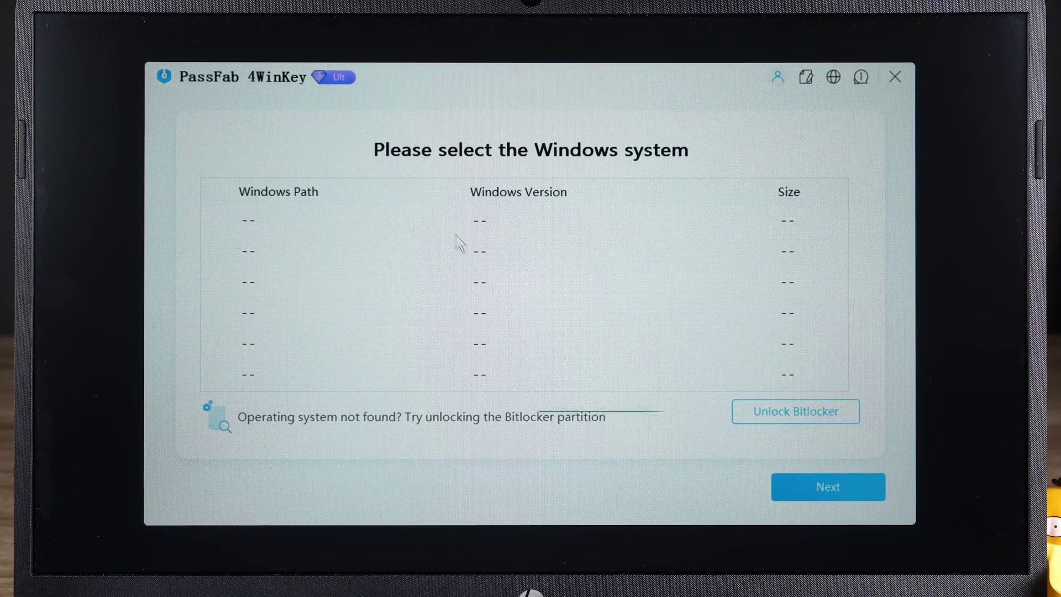
# - Unlock Bitlock C: with 4WinKey's Automatic option after briefly viewing Manual
pyautogui.click(801, 419)
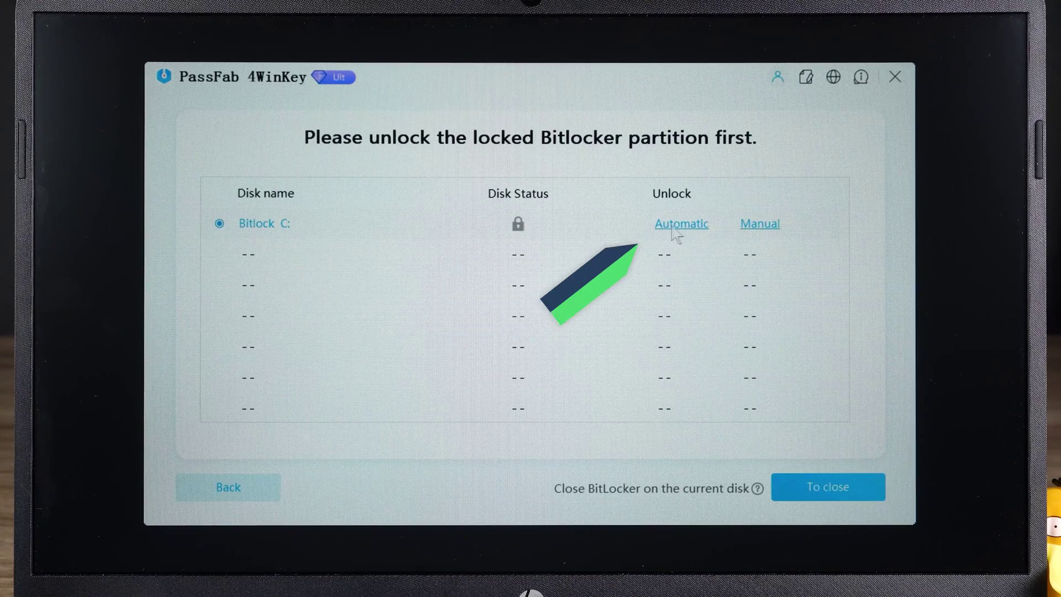
pyautogui.click(767, 233)
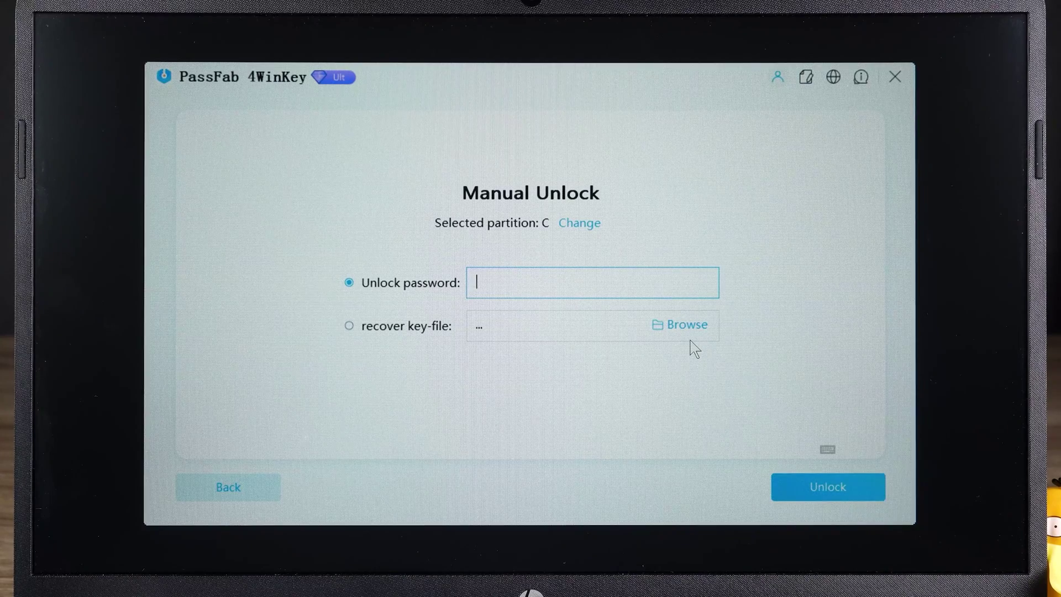
pyautogui.click(247, 491)
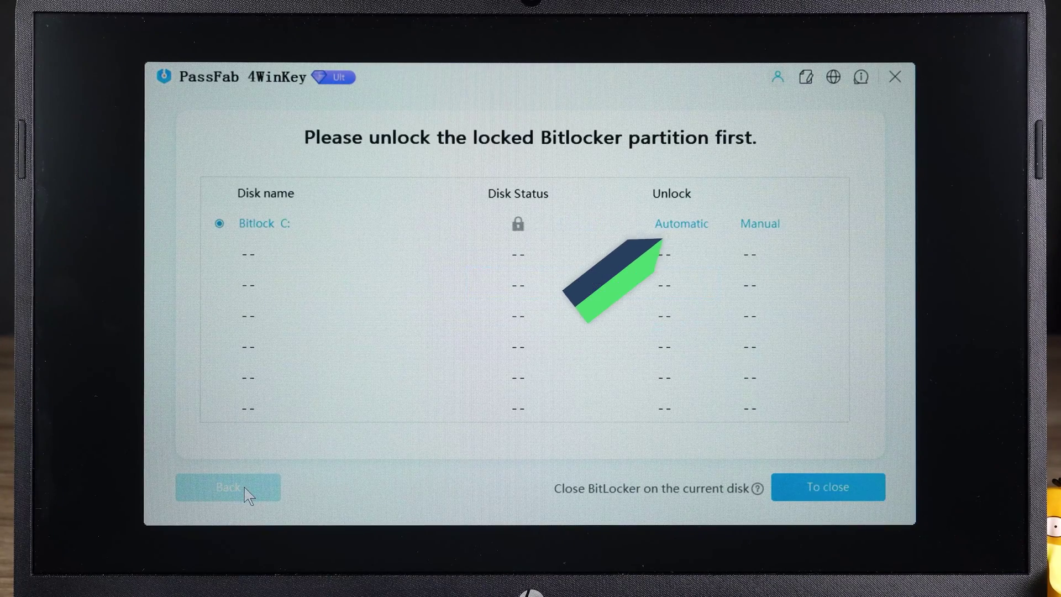
pyautogui.click(682, 225)
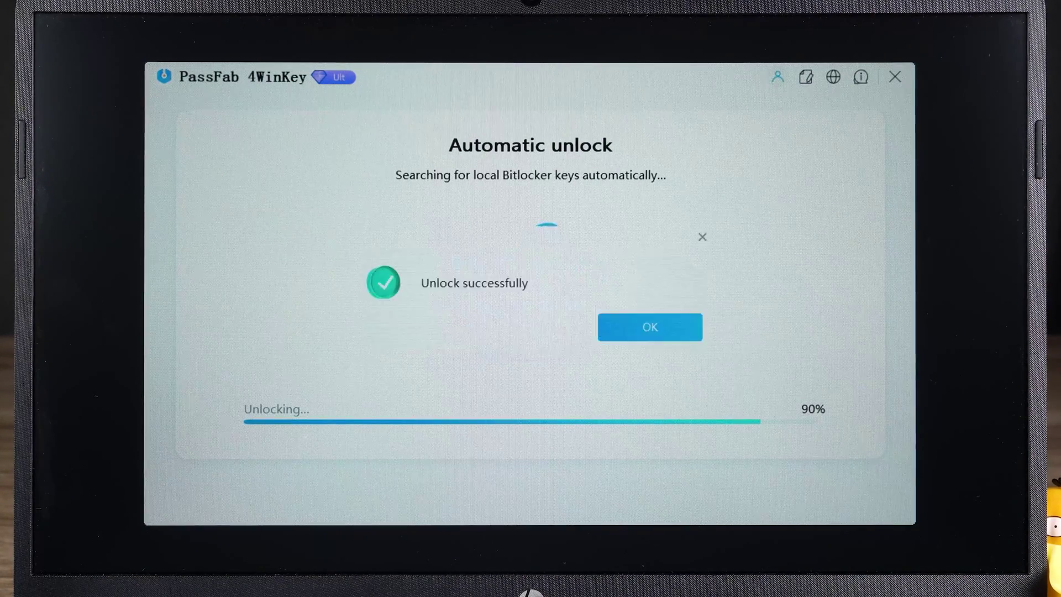
# - Dismiss the unlock success message and confirm permanently turning off BitLocker on C:
pyautogui.click(650, 328)
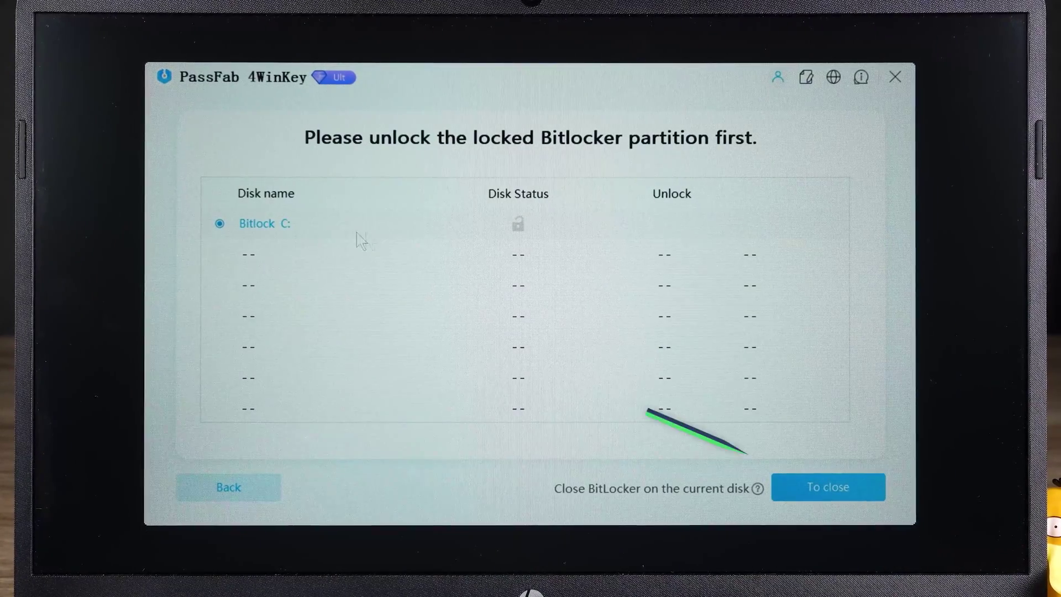
pyautogui.click(837, 489)
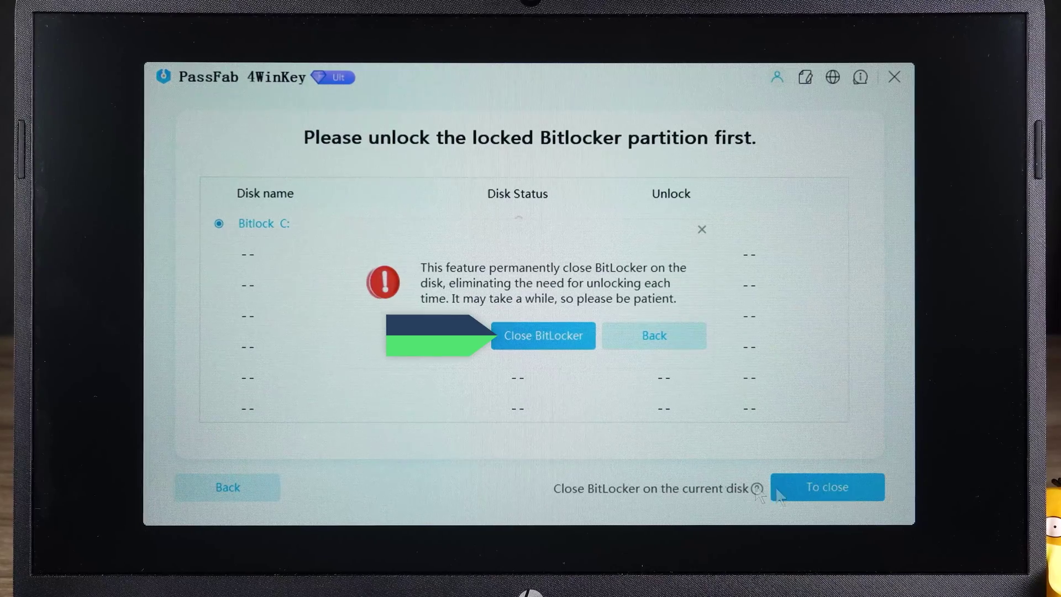
pyautogui.click(549, 339)
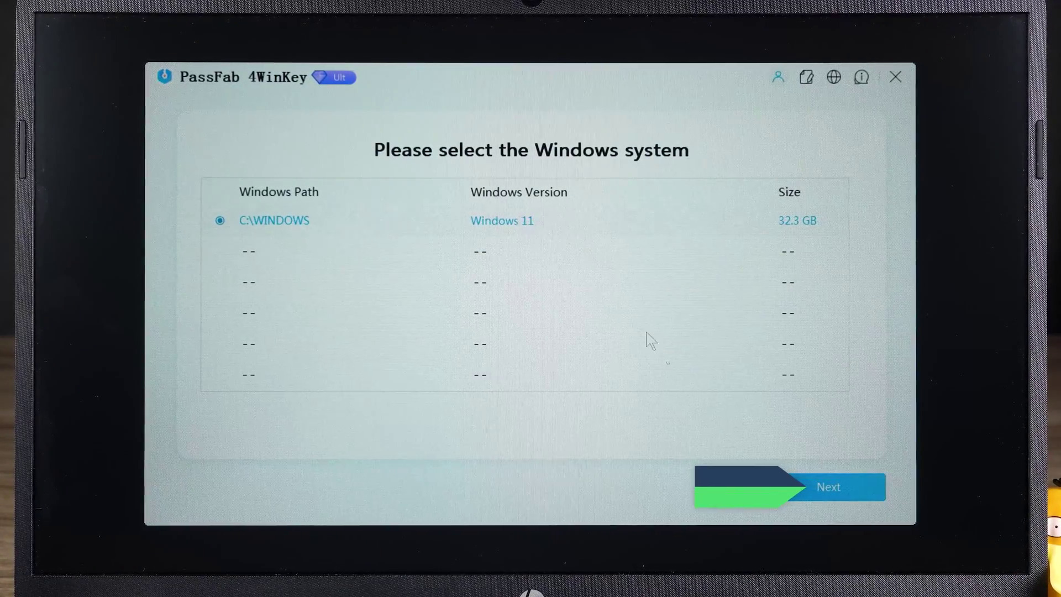
# - Choose the Windows 11 installation, select the PassFab admin account, and pick Reset Account Password
pyautogui.click(830, 489)
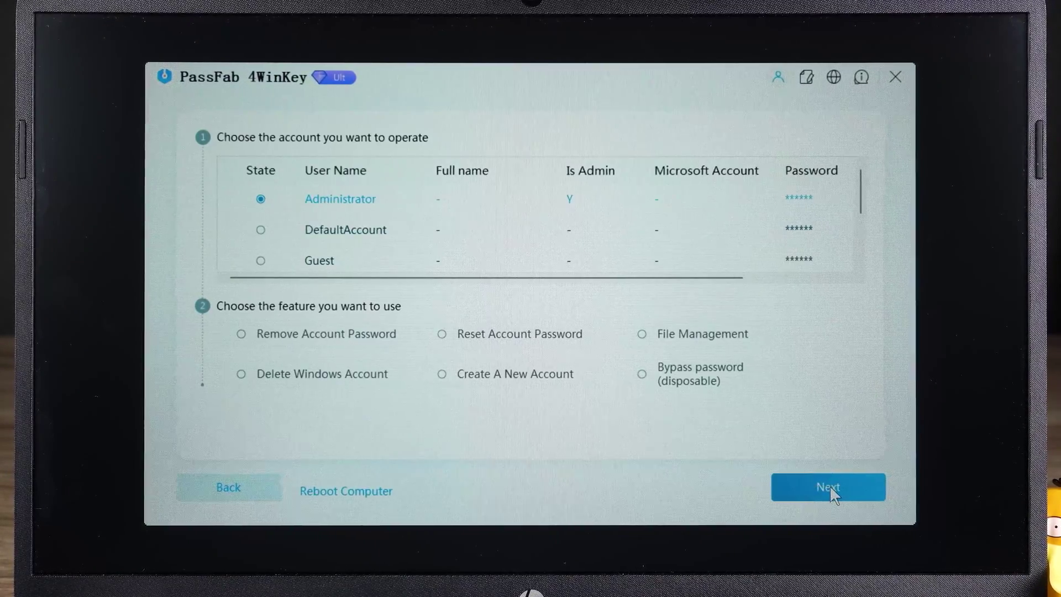
pyautogui.scroll(-2, 352, 211)
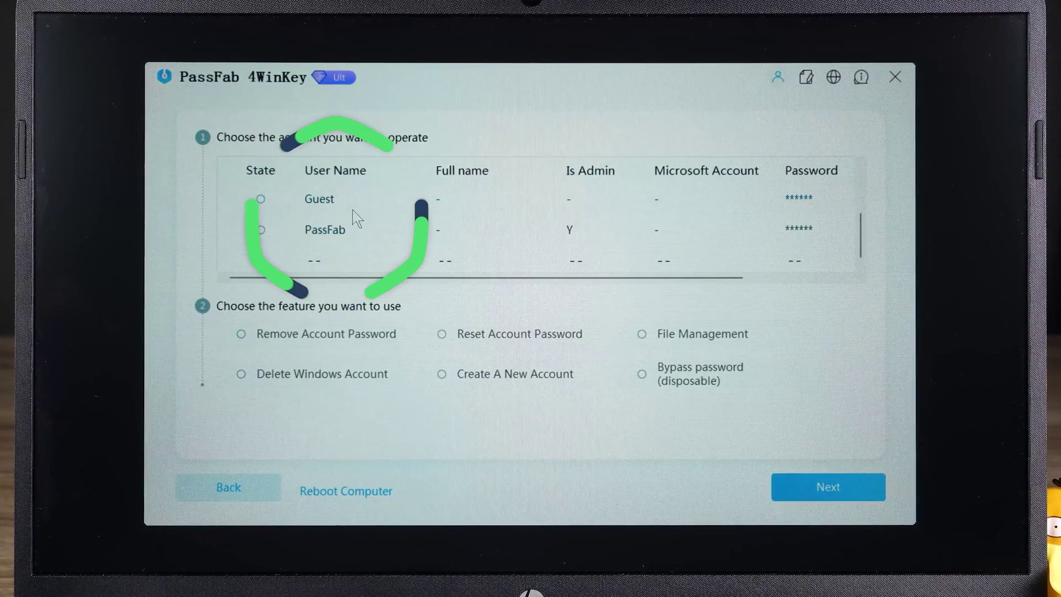
pyautogui.click(353, 224)
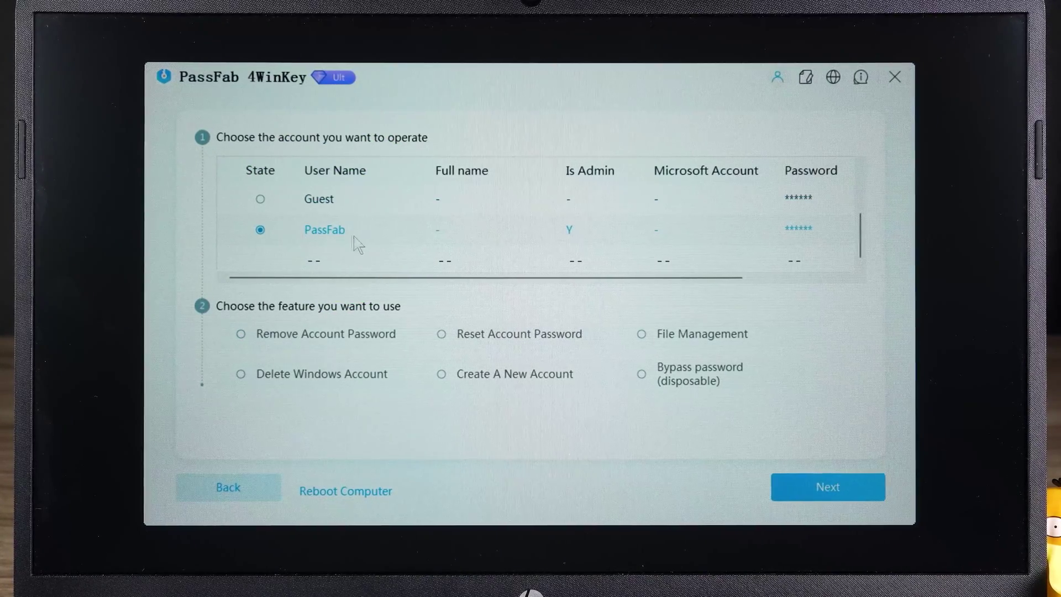
pyautogui.click(497, 334)
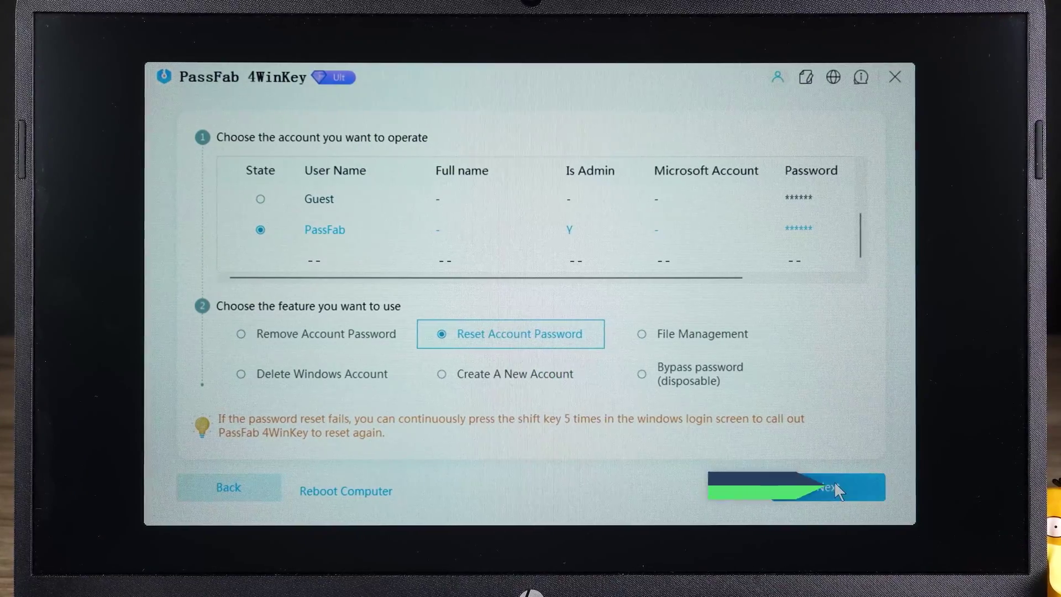
pyautogui.click(834, 487)
pyautogui.click(506, 280)
pyautogui.click(478, 350)
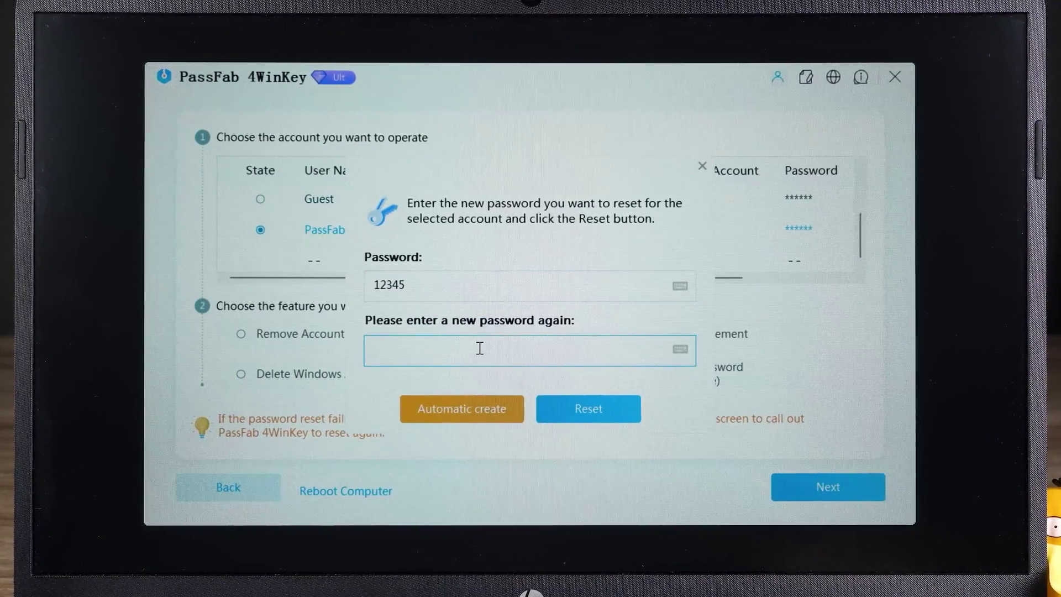
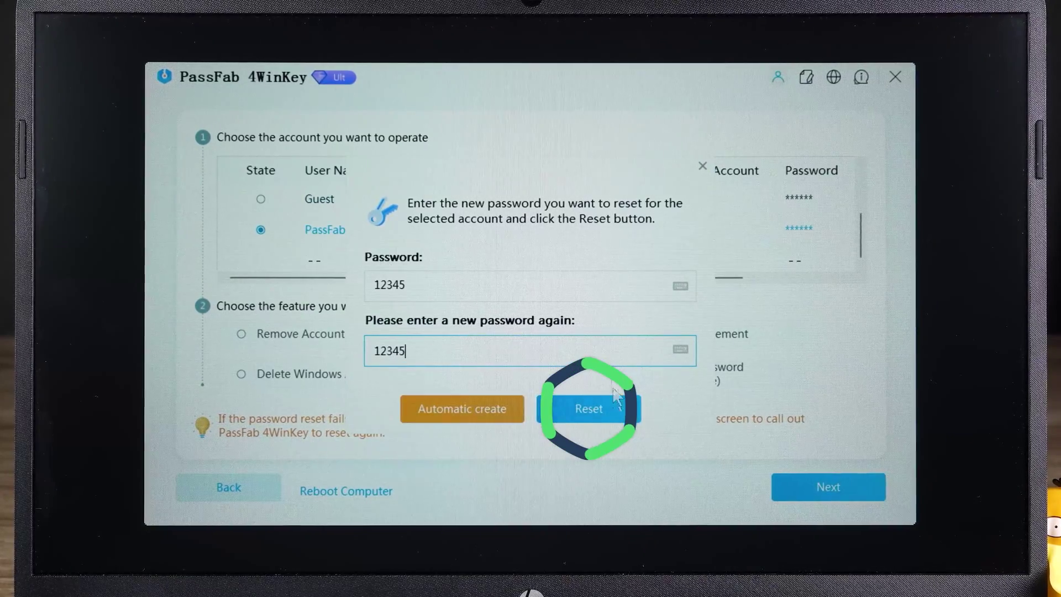
pyautogui.click(608, 418)
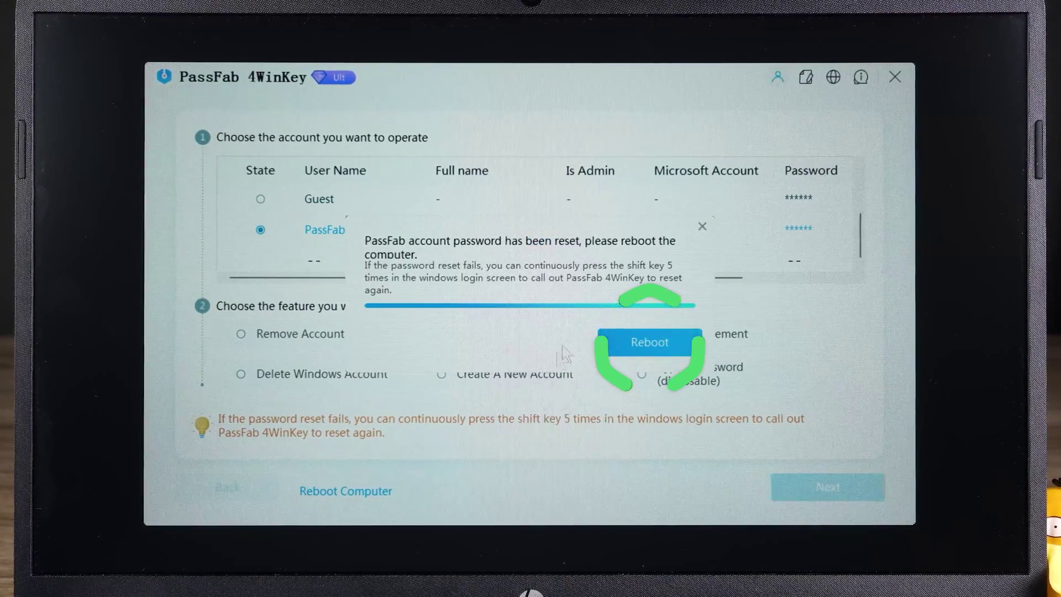
pyautogui.click(652, 351)
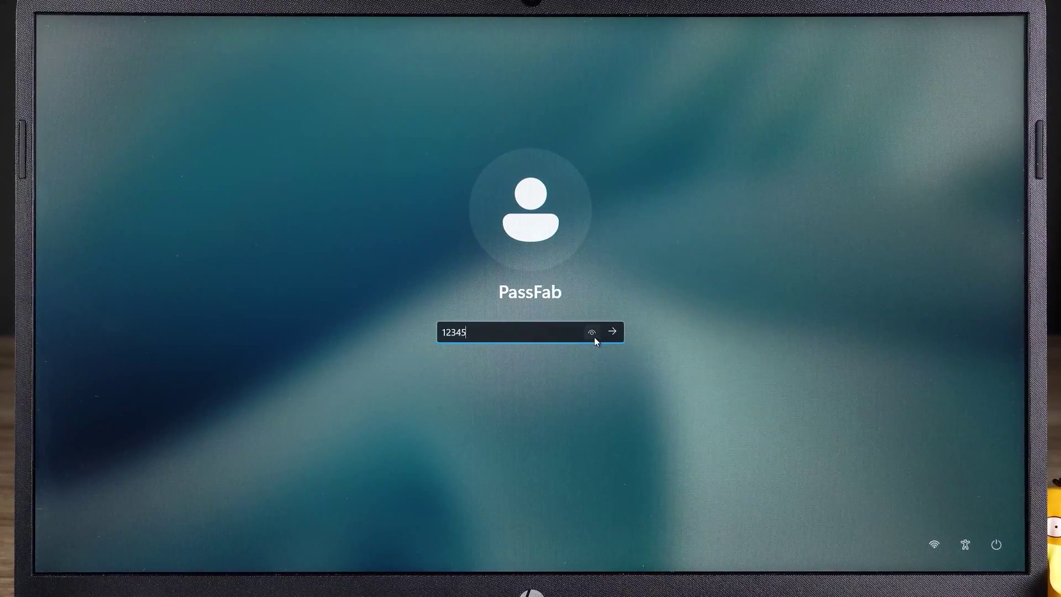
pyautogui.click(613, 332)
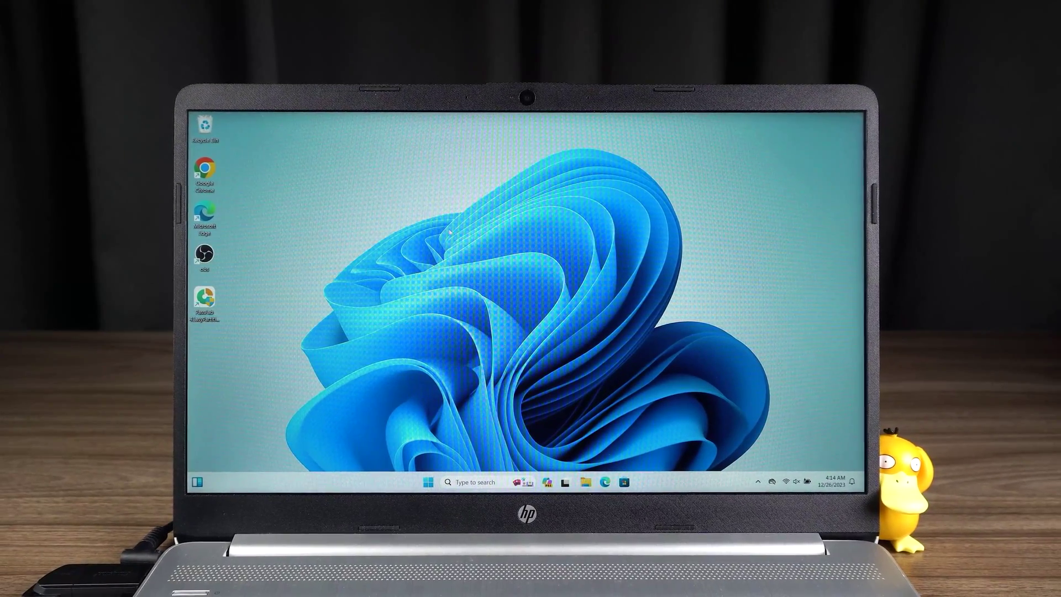
pyautogui.rightClick(408, 200)
pyautogui.click(488, 373)
pyautogui.rightClick(489, 243)
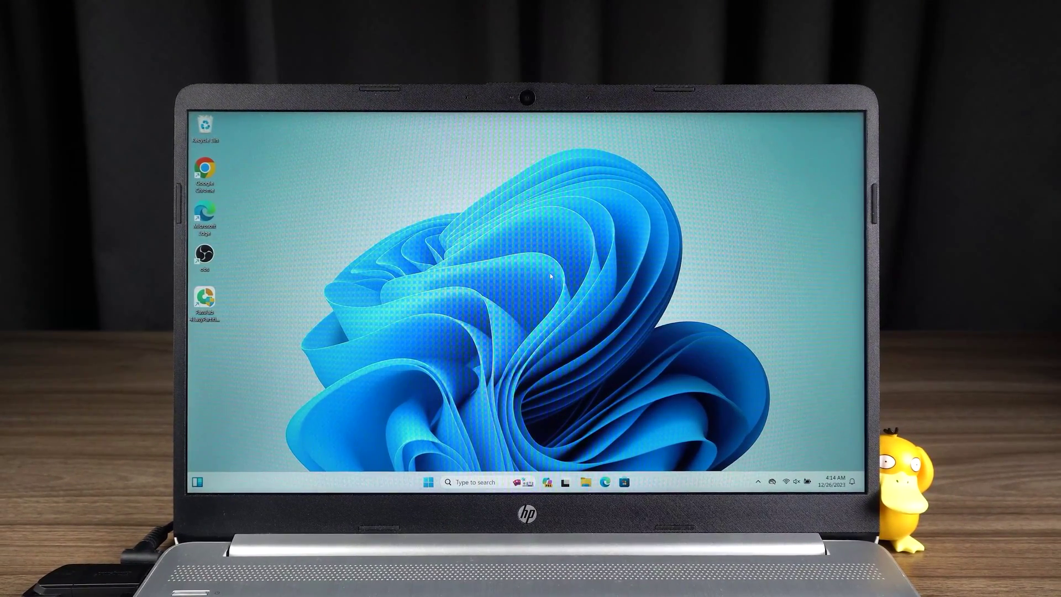